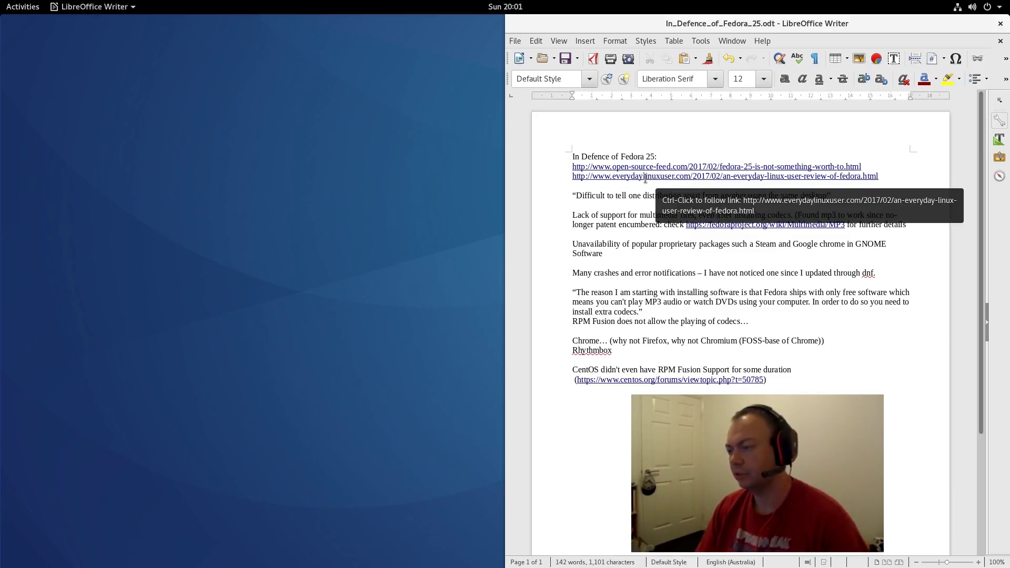
Open the everydaylinuxuser.com Fedora 25 review link from the Writer notes in Firefox.
left_click(641, 177, "ctrl")
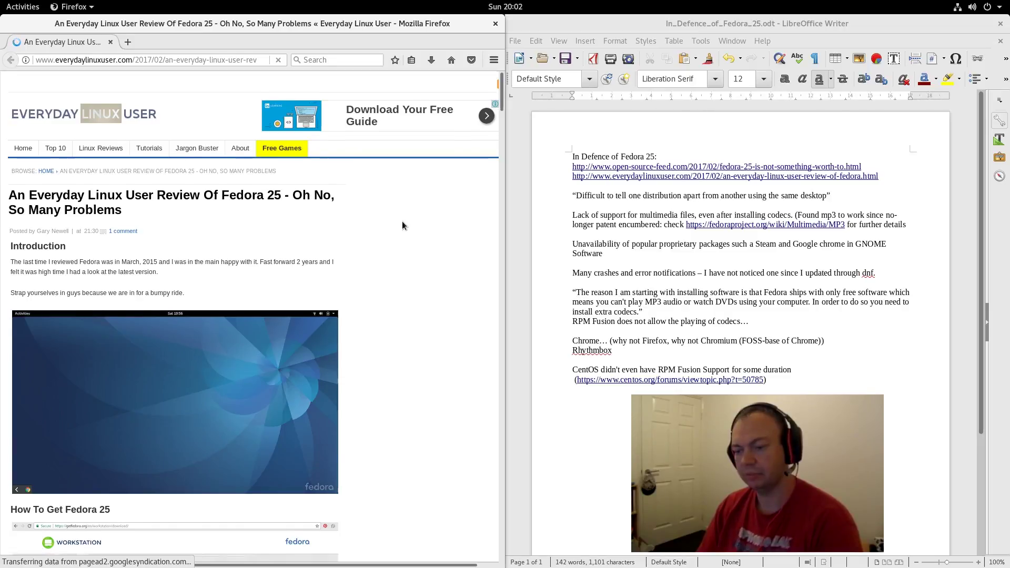
Scroll the review past Installation to the First Impressions section about GNOME distributions.
scroll(402, 226, "down", 2)
scroll(402, 225, "down", 2)
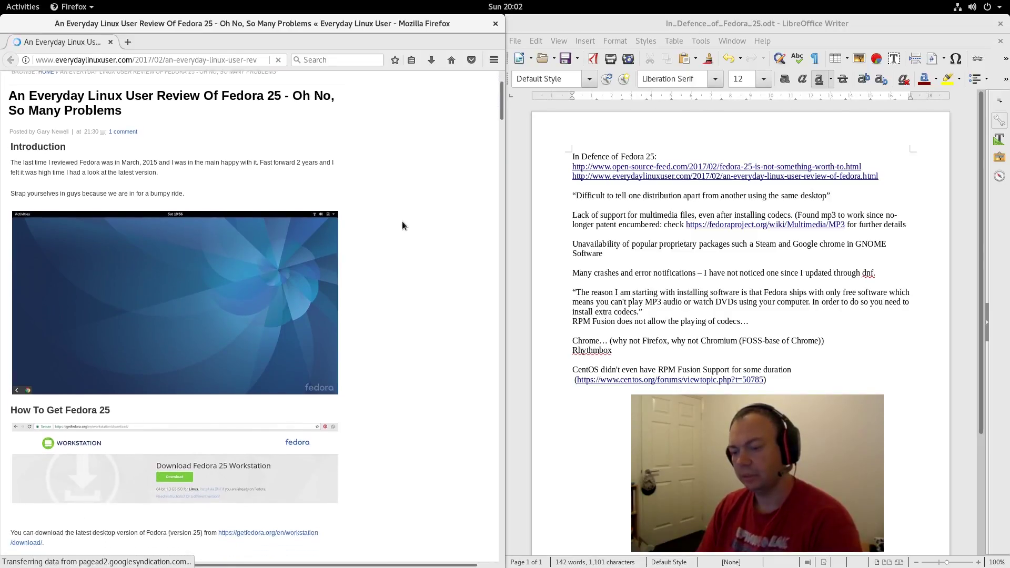
scroll(402, 225, "down", 2)
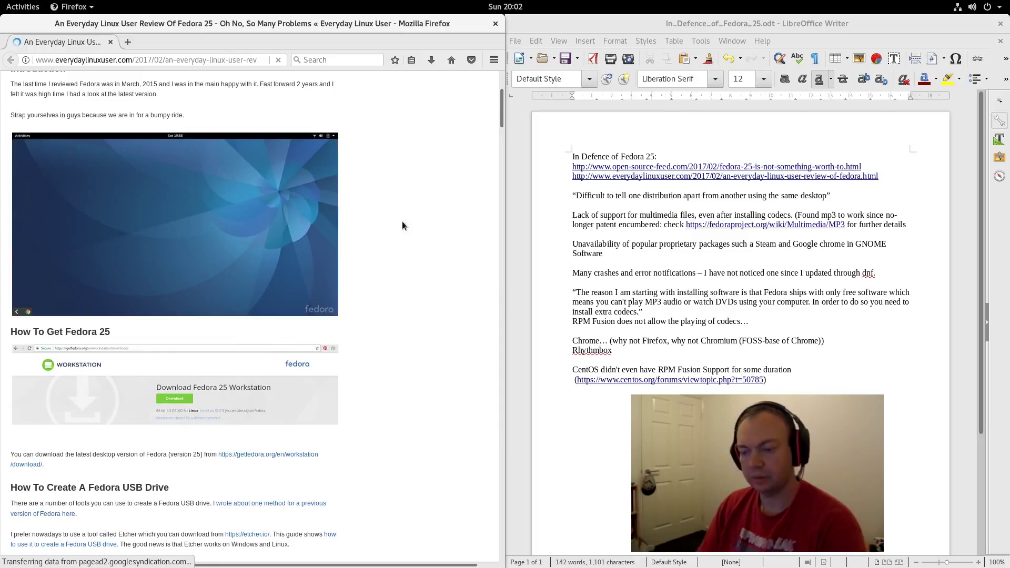
scroll(402, 221, "down", 9)
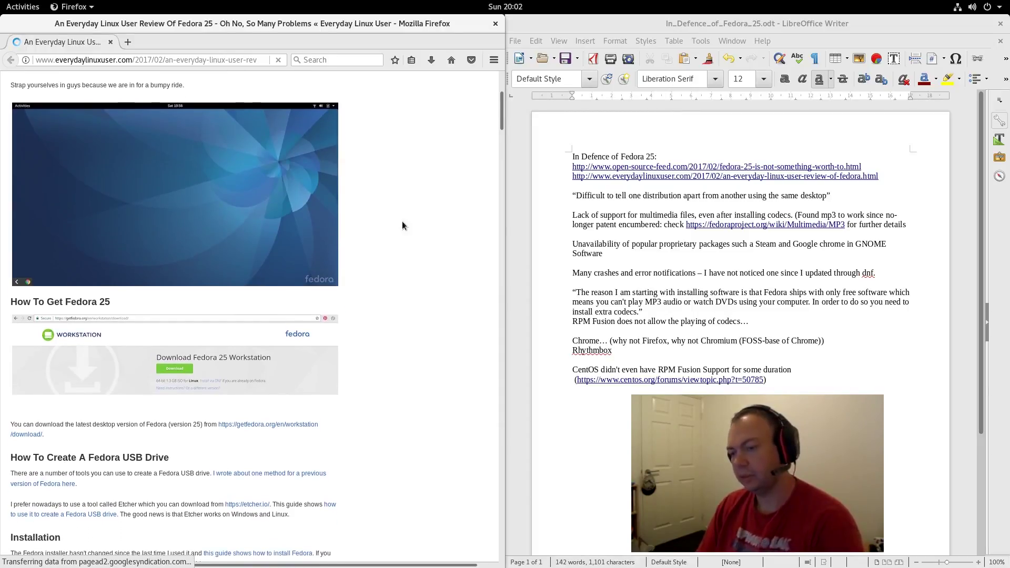
scroll(139, 257, "down", 10)
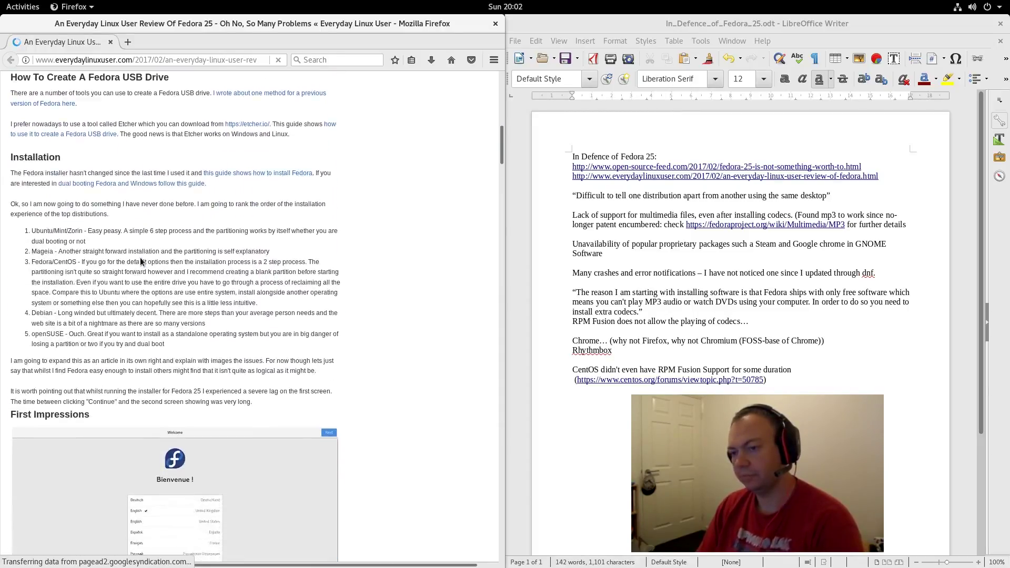
scroll(104, 236, "up", 7)
scroll(151, 231, "down", 17)
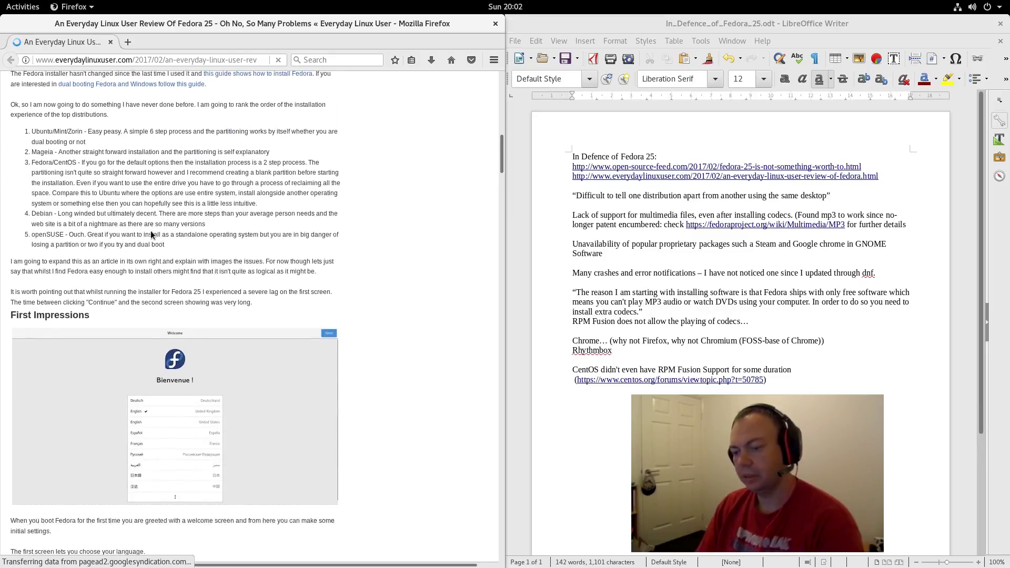
scroll(152, 234, "down", 20)
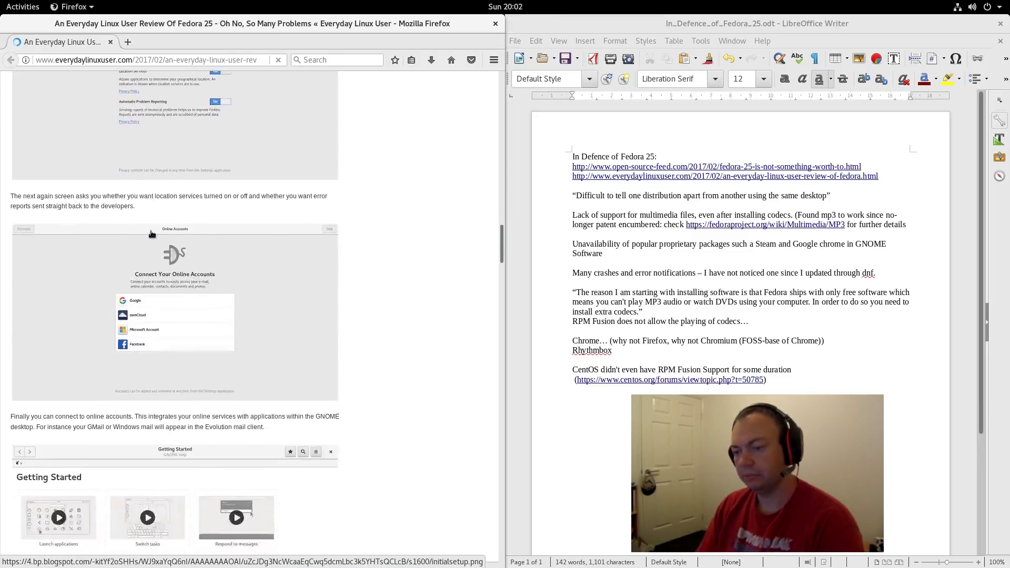
scroll(151, 234, "down", 5)
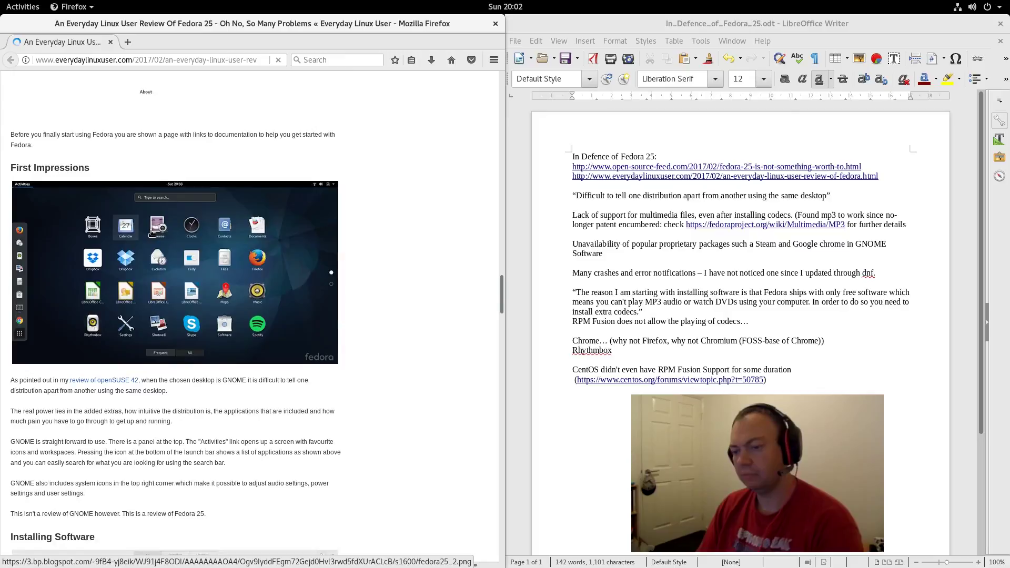
scroll(151, 233, "down", 7)
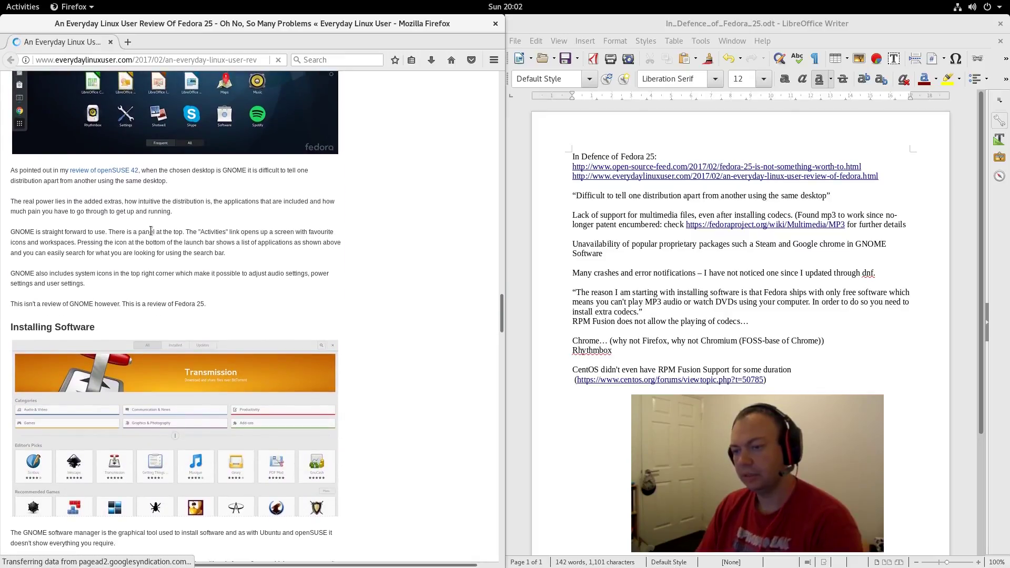
scroll(226, 234, "down", 6)
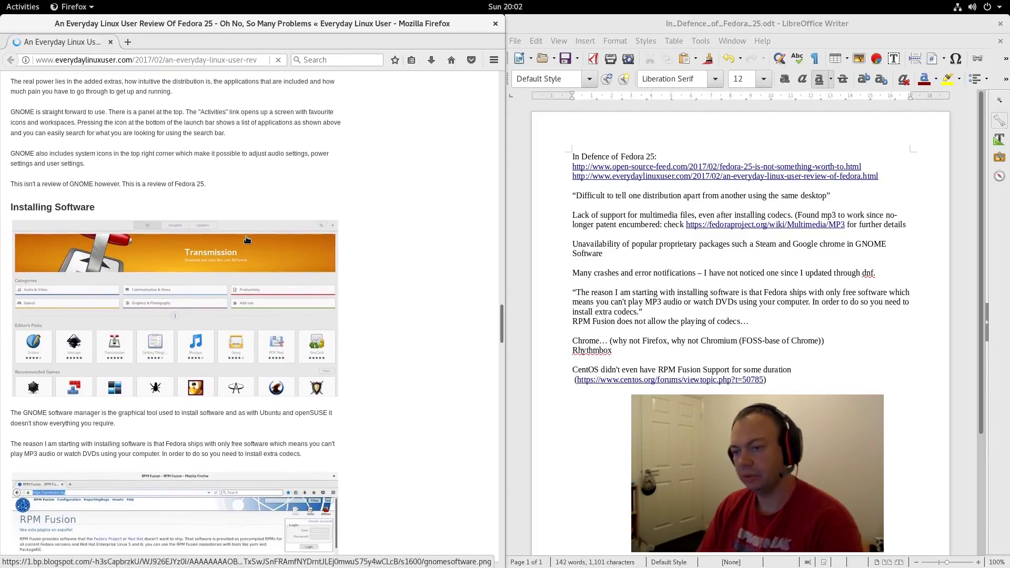
scroll(246, 239, "up", 6)
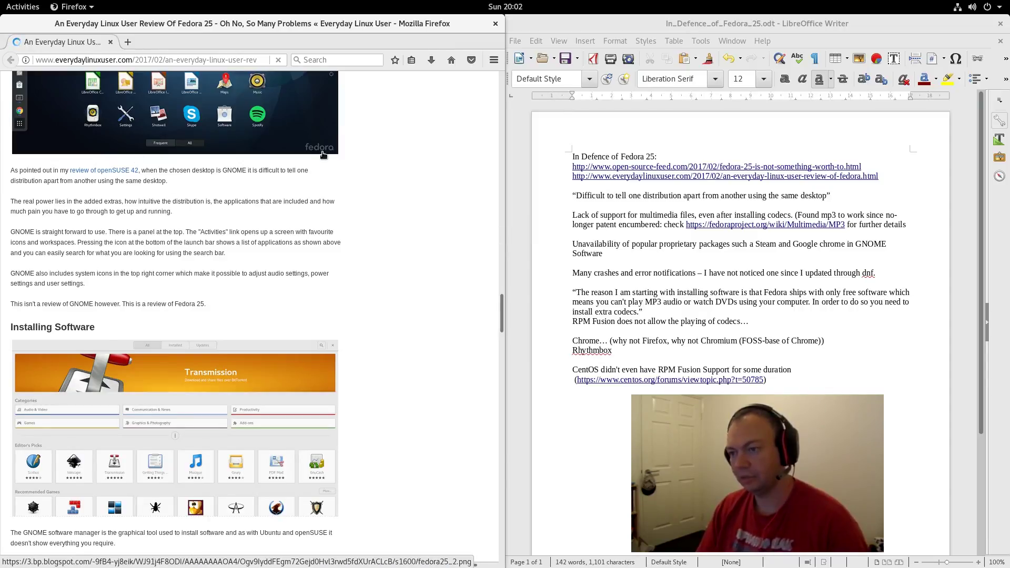
scroll(317, 167, "up", 4)
scroll(317, 168, "up", 2)
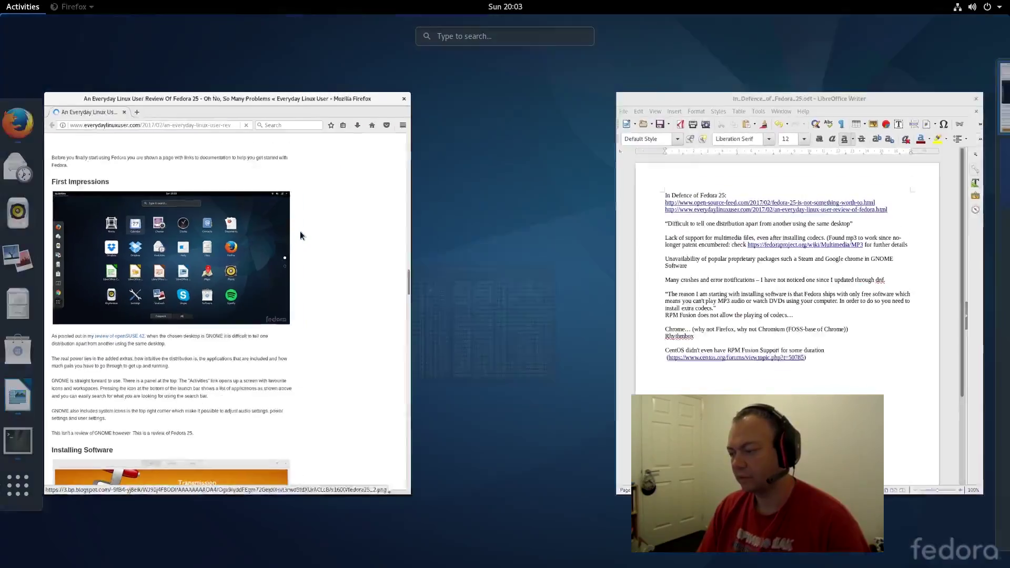
key("super")
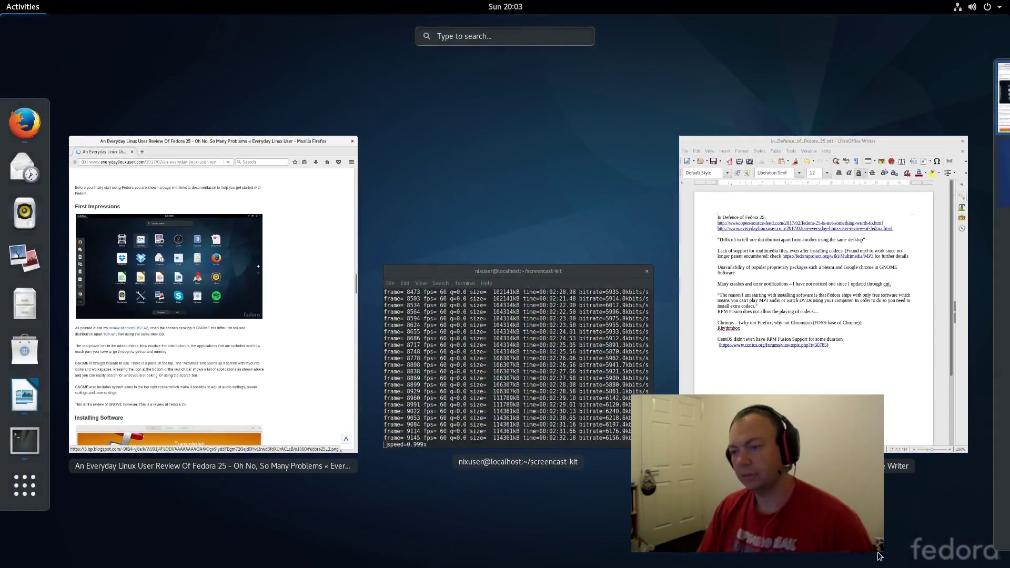
key("super")
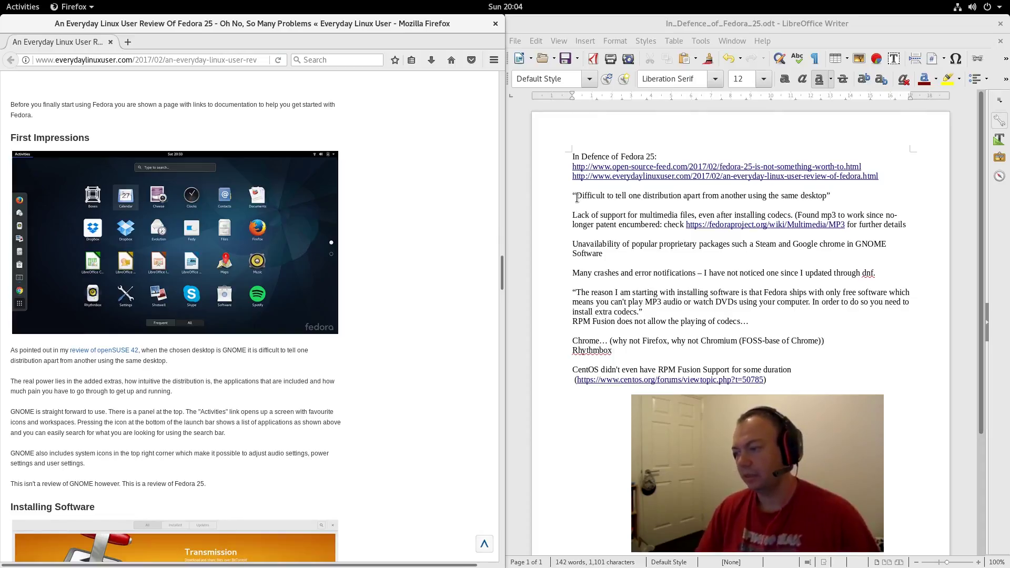
Open the Fedora wiki Multimedia/MP3 page in a new tab and highlight its MP3 decoding sentence.
left_click(766, 225, "ctrl")
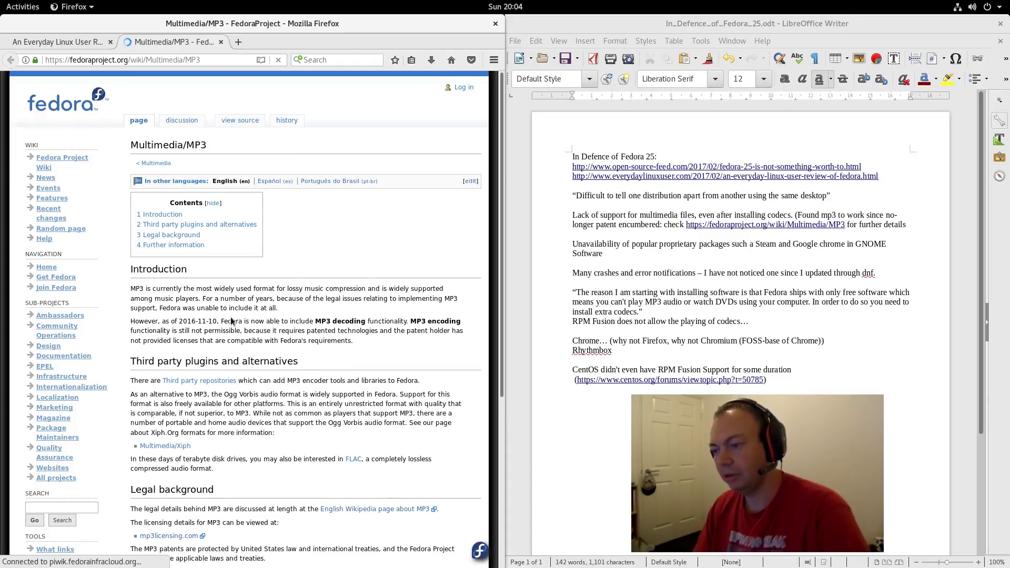
left_click_drag(238, 321, 364, 322)
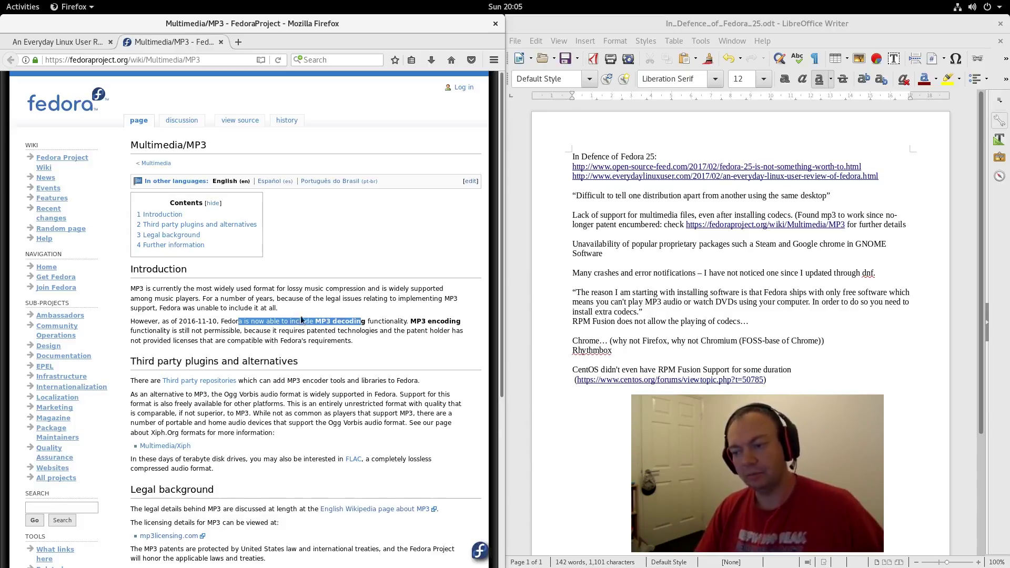
left_click(284, 323)
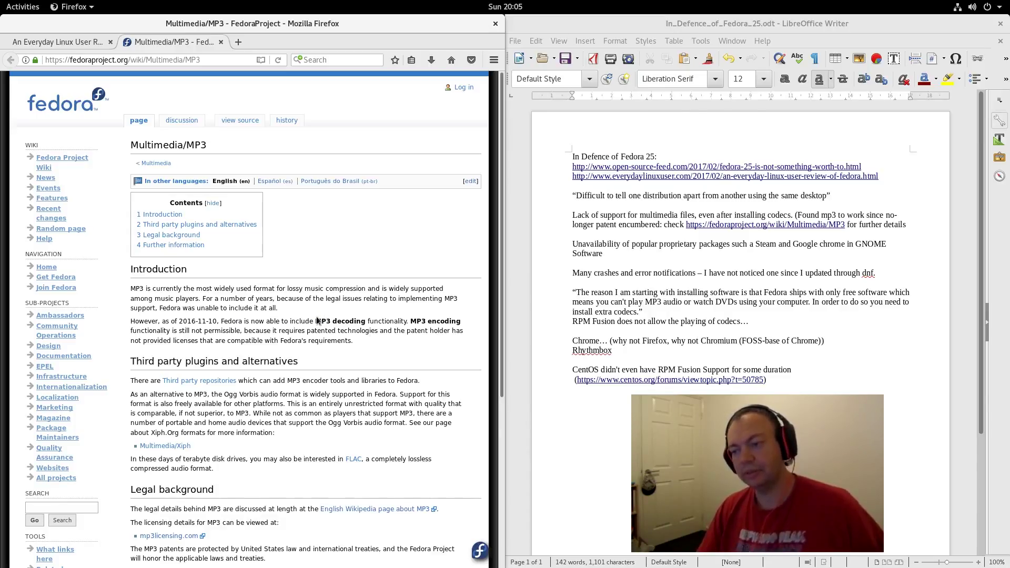
left_click_drag(130, 321, 367, 320)
left_click(365, 321)
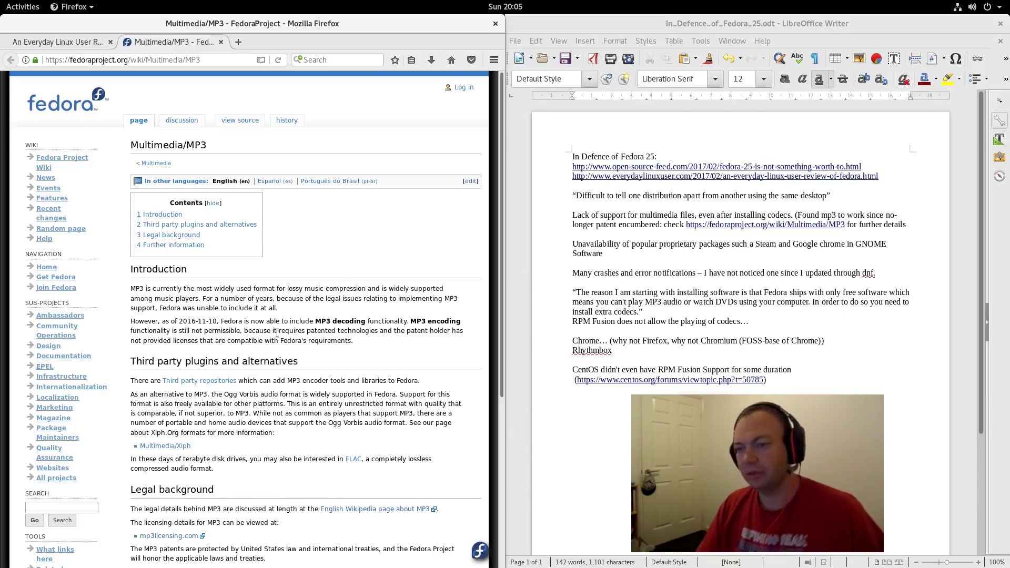
Launch Rhythmbox, show its empty Music library, and snap the window to the left half.
mouse_move(1, 1)
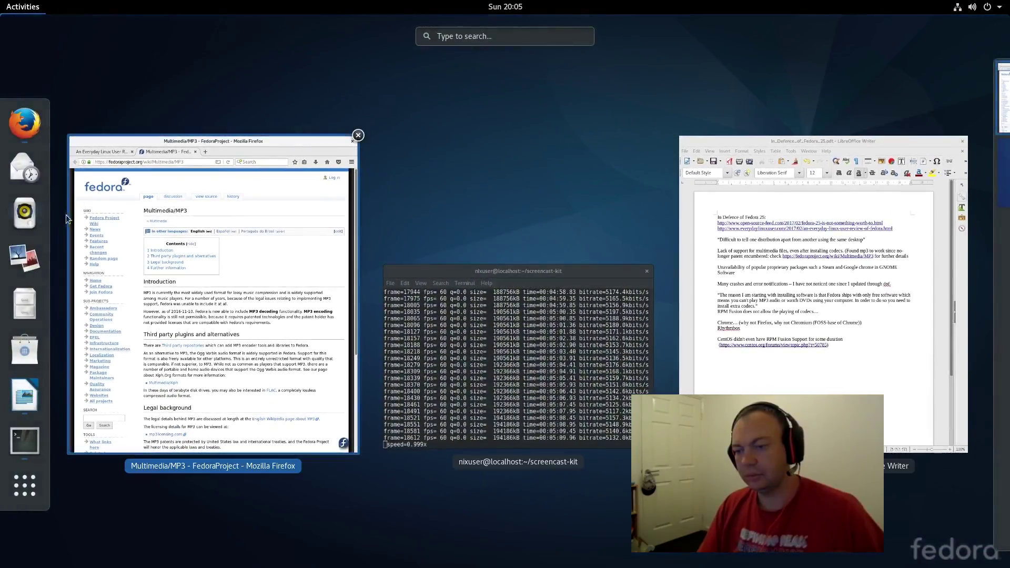
left_click(38, 218)
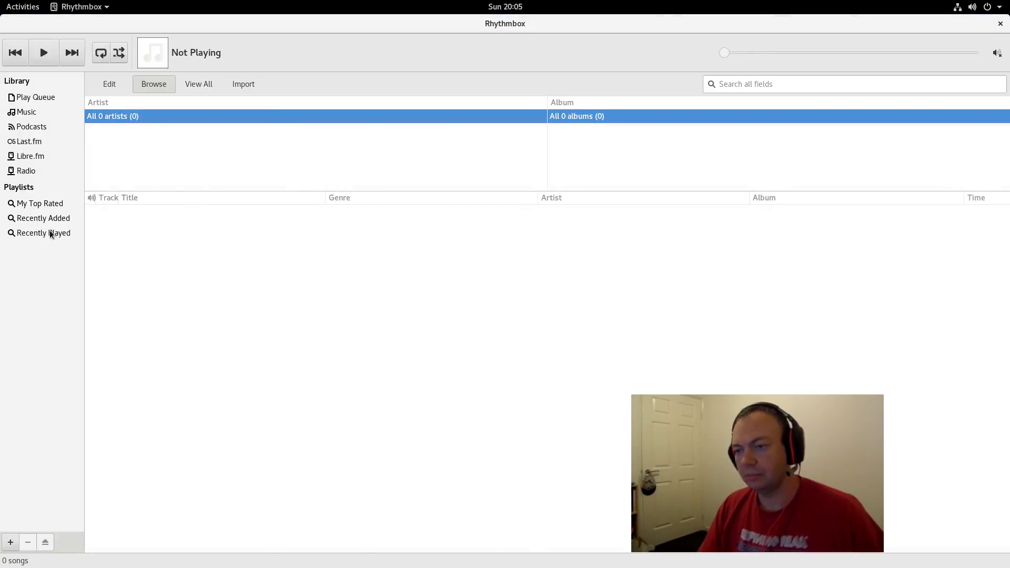
left_click(41, 99)
left_click(24, 112)
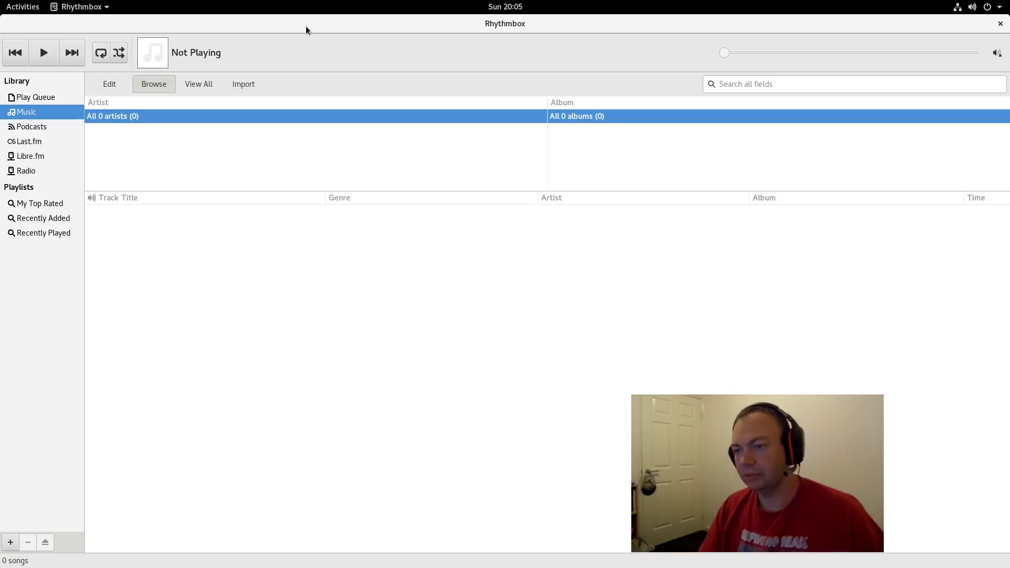
left_click_drag(257, 23, 1, 296)
key("super")
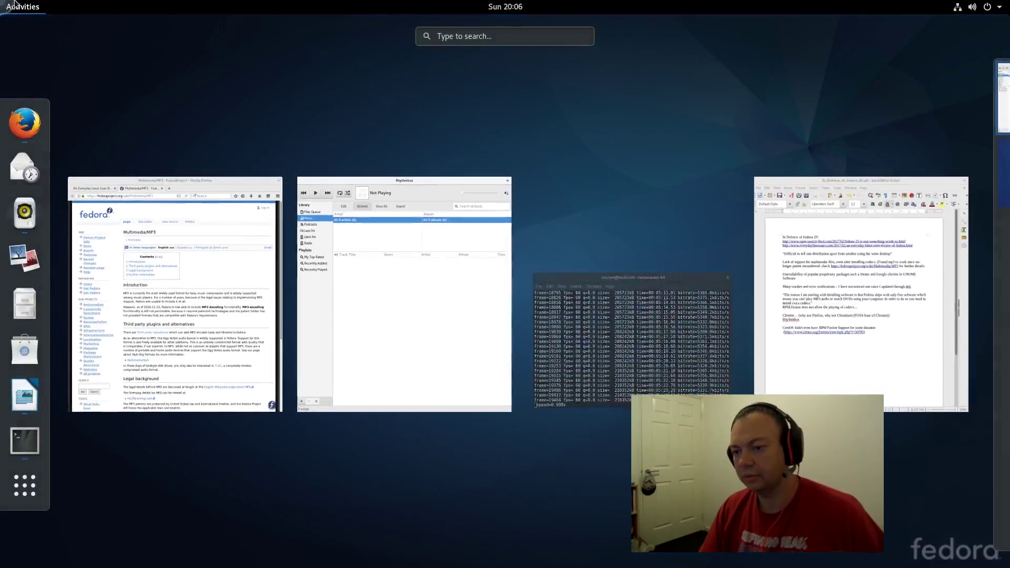
Open the Media folder in the Files manager beside Rhythmbox.
left_click(23, 295)
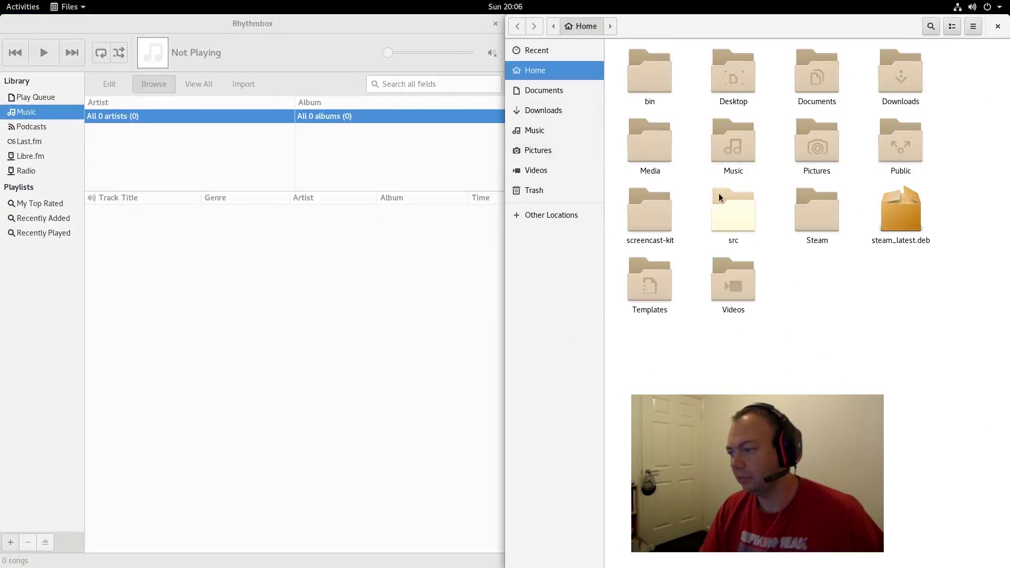
left_click(655, 157)
double_click(654, 154)
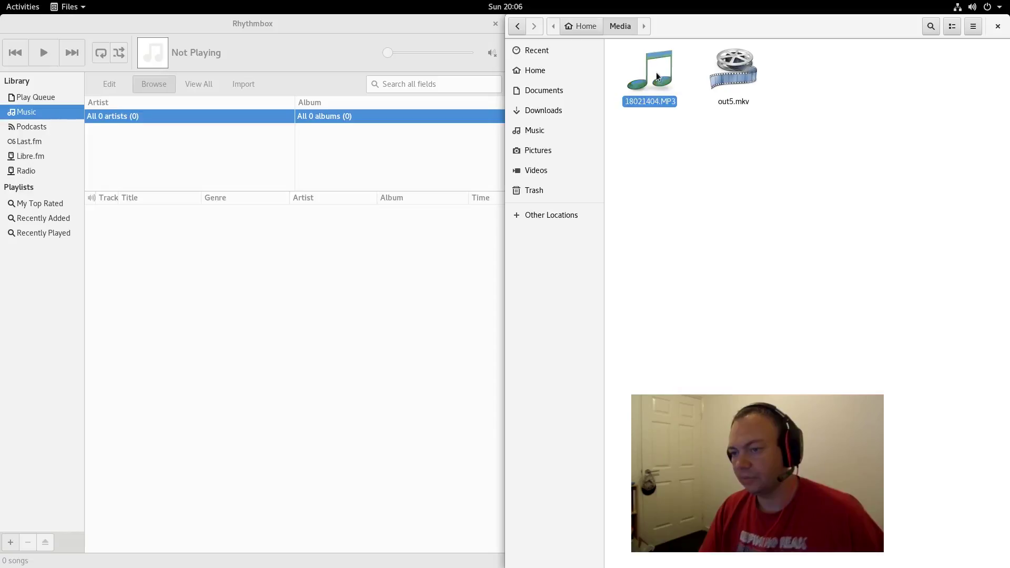
Add 18021404.MP3 to Rhythmbox, play it, then pause playback and close the player.
left_click_drag(656, 72, 49, 101)
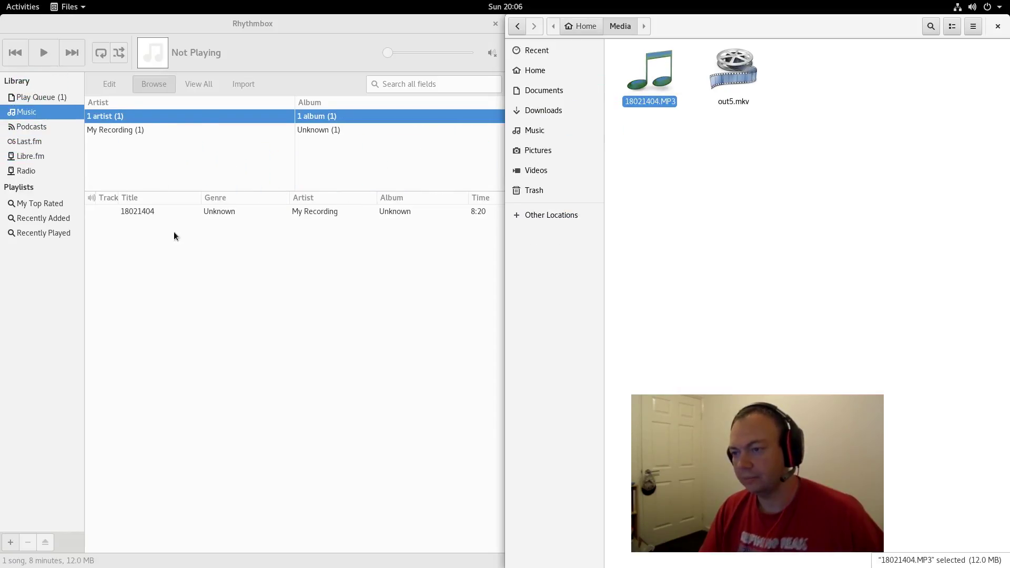
double_click(152, 211)
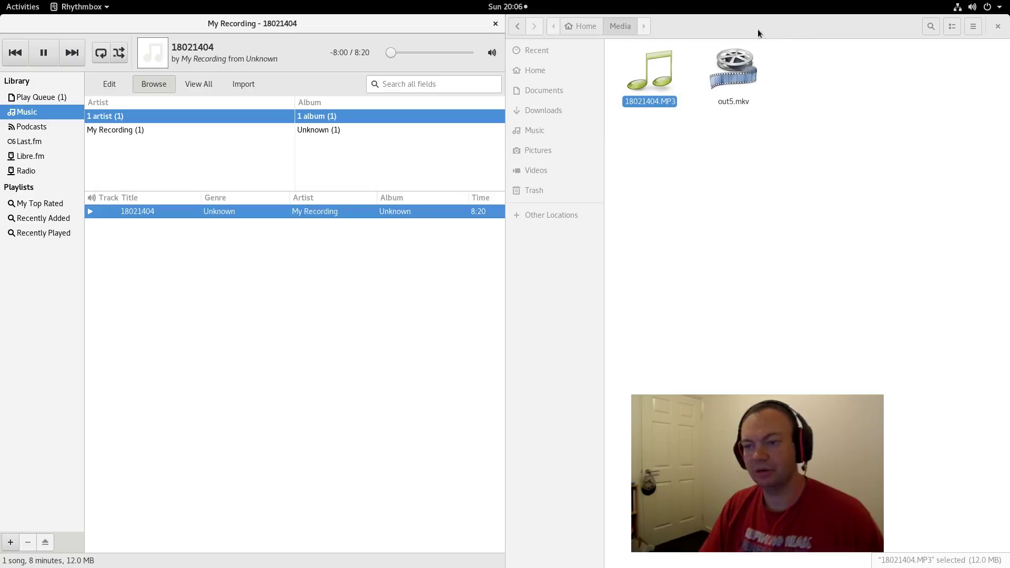
left_click(55, 54)
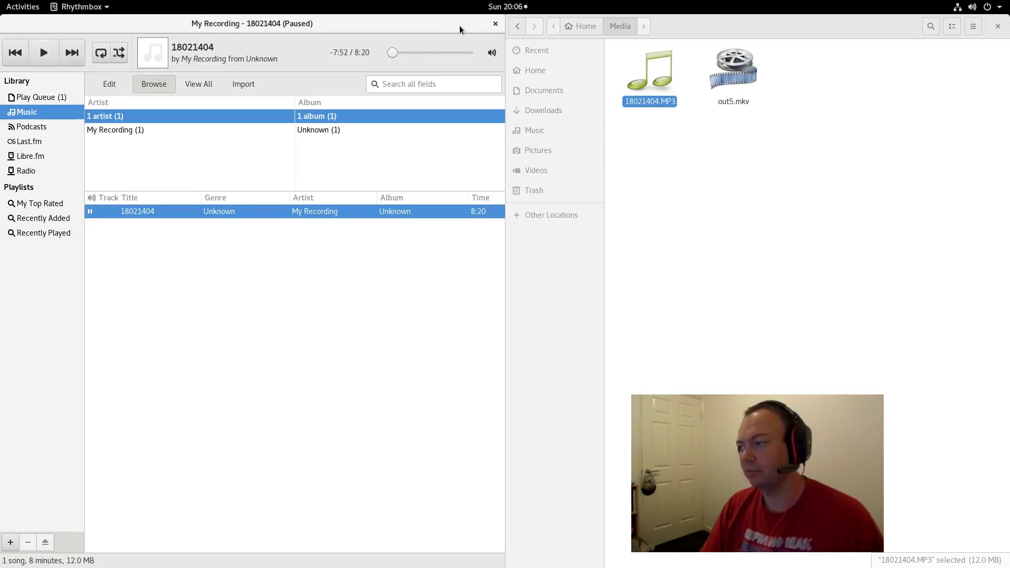
left_click(495, 24)
Minimise the file manager and briefly highlight the Writer note about unavailable proprietary packages.
right_click(873, 29)
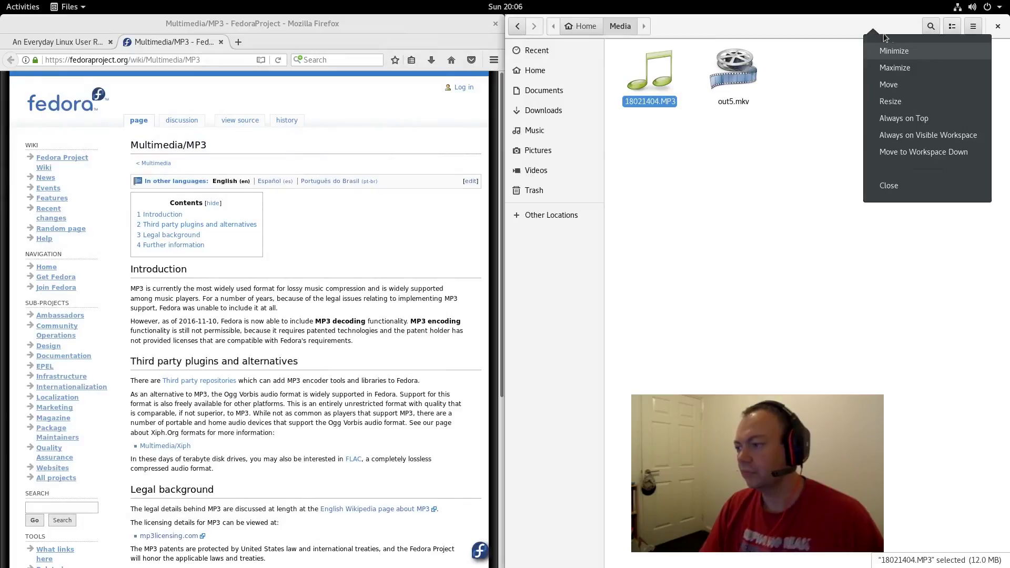
left_click(894, 51)
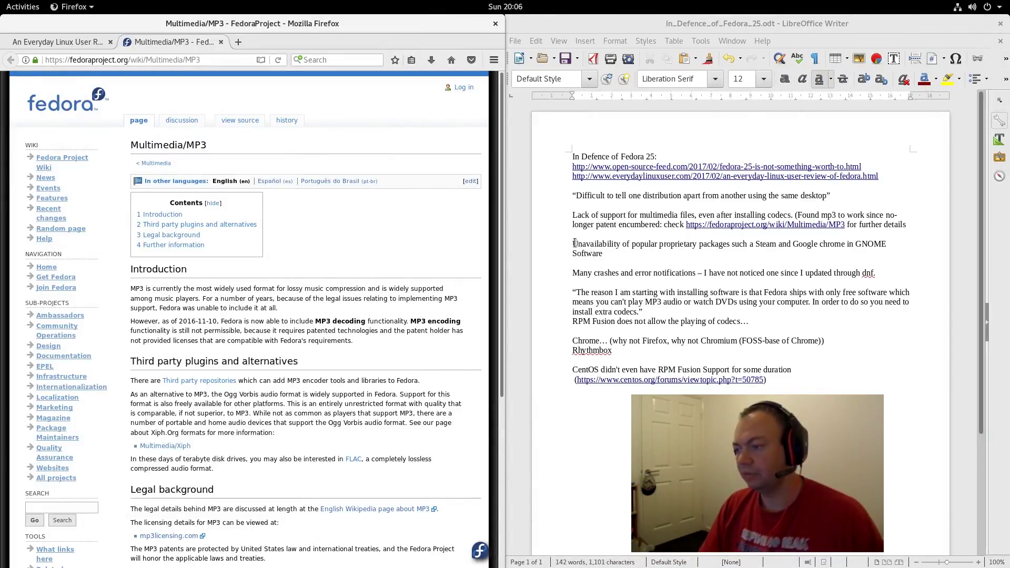
left_click_drag(575, 243, 741, 257)
left_click(614, 252)
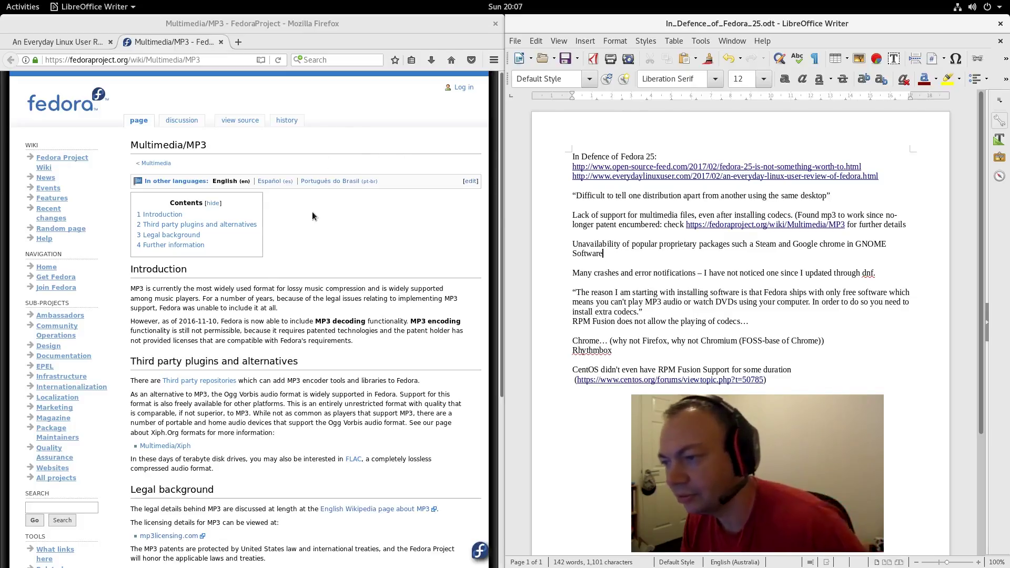
Search the web for 'fedora forbidden' and open the FedoraProject Forbidden items result.
left_click(351, 60)
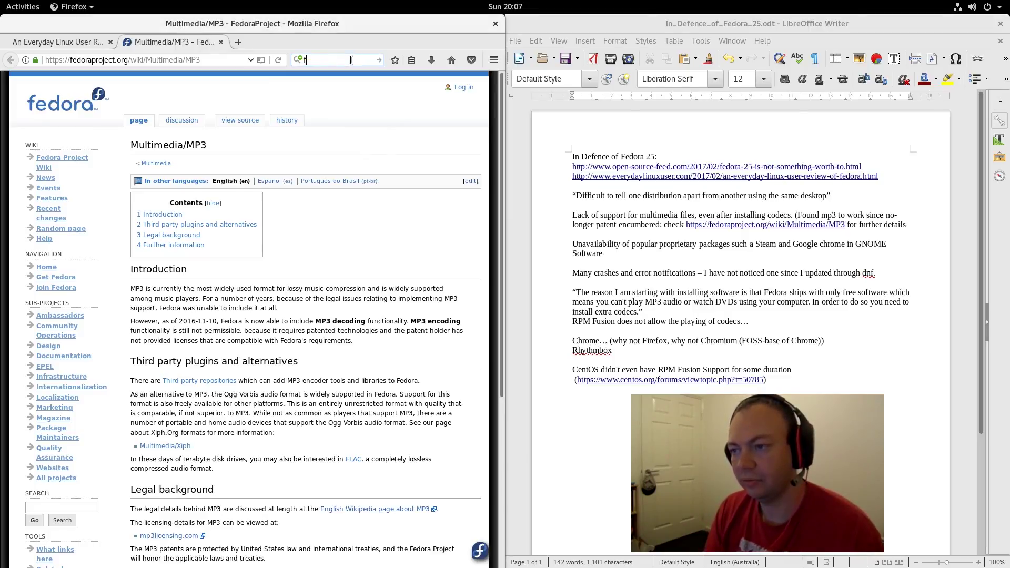
type("fedora forbidden")
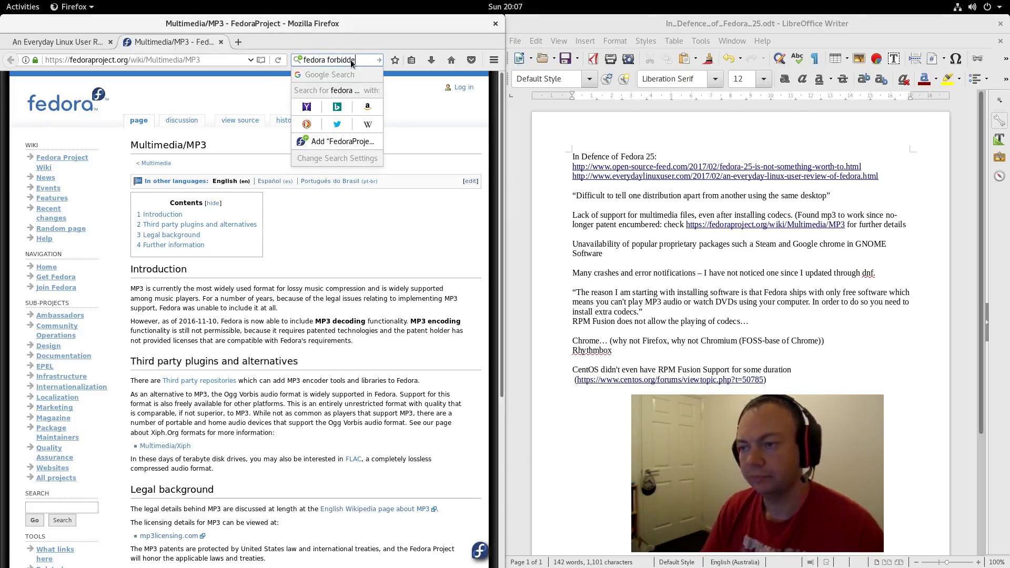
key("Return")
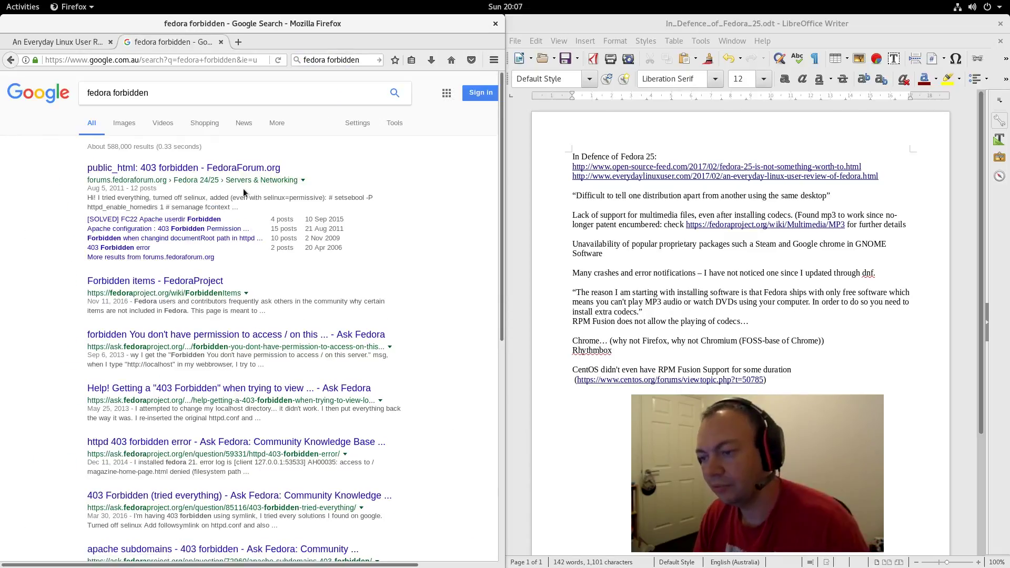
left_click(169, 282)
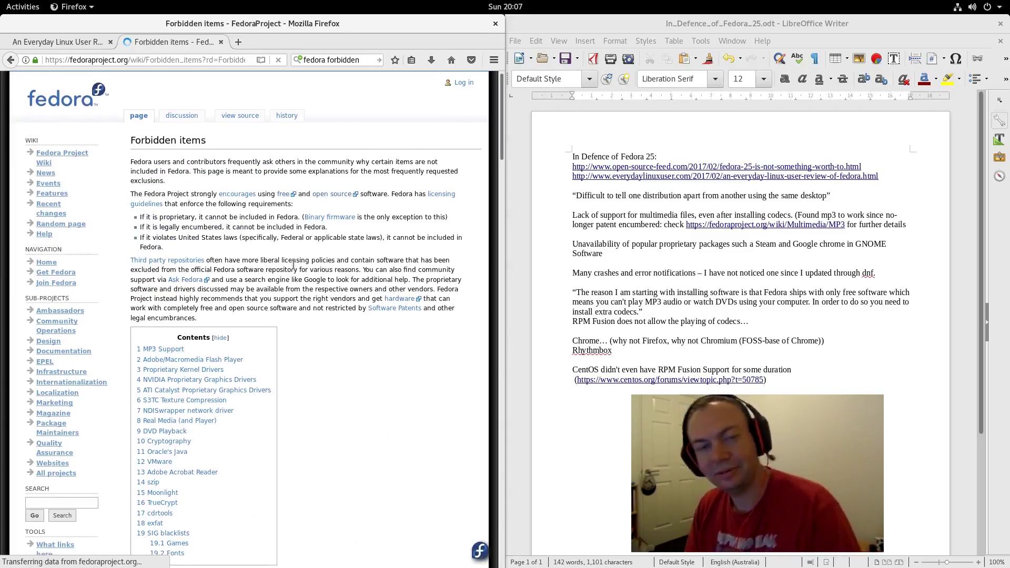
Scroll down the Forbidden items page to its Moonlight section.
scroll(294, 263, "down", 2)
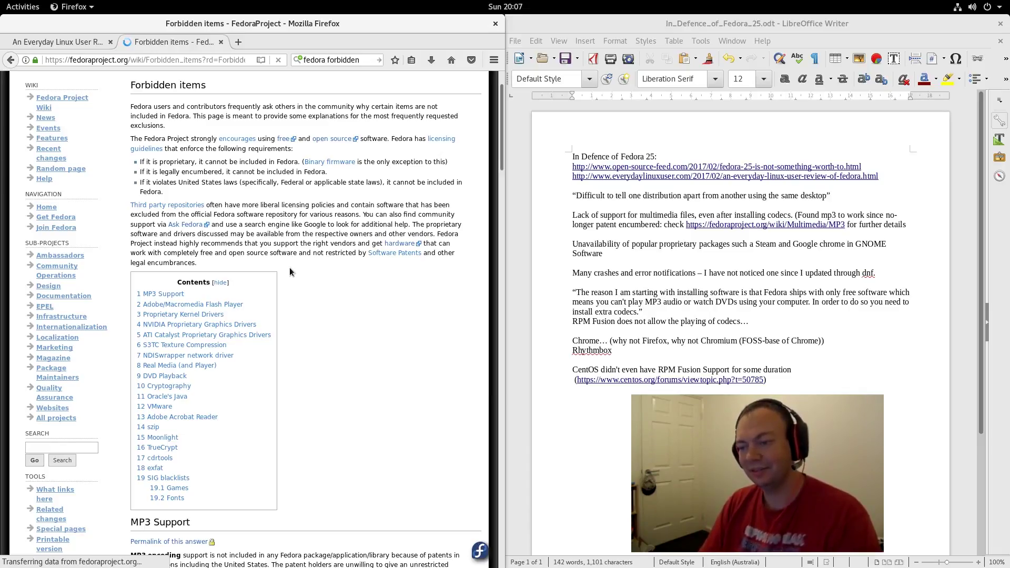
scroll(290, 272, "down", 15)
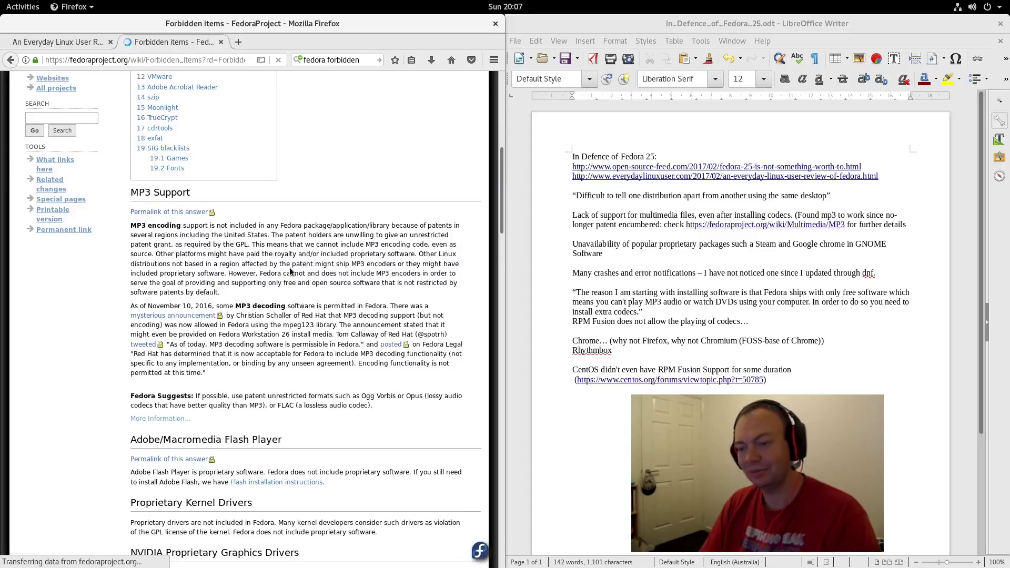
scroll(290, 271, "down", 10)
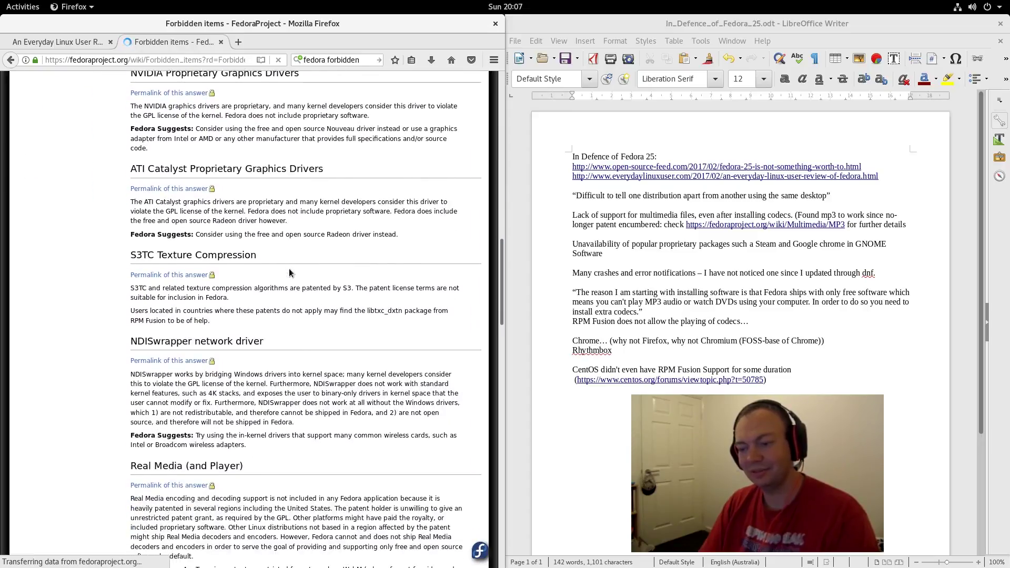
scroll(289, 272, "down", 20)
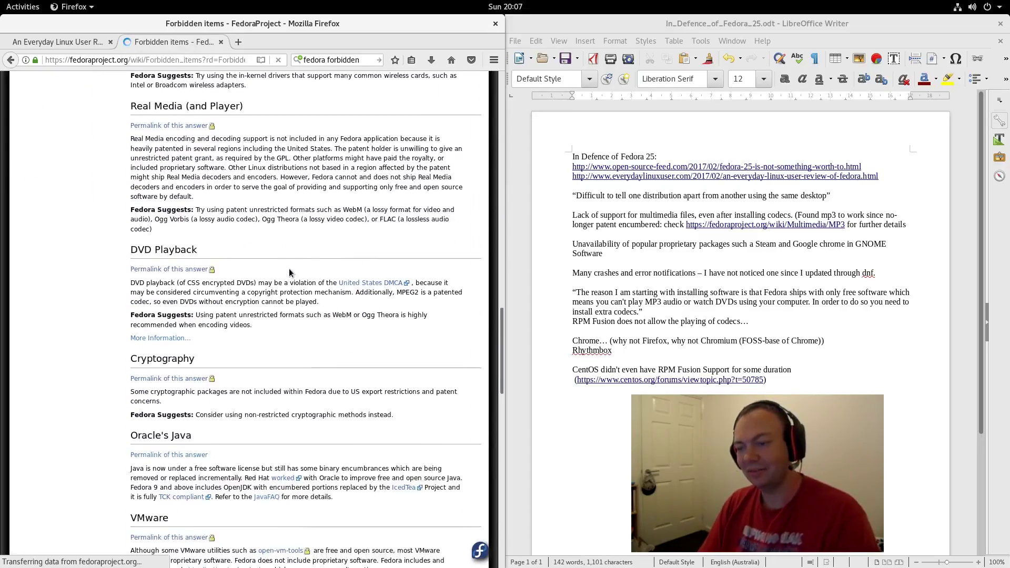
scroll(289, 273, "down", 4)
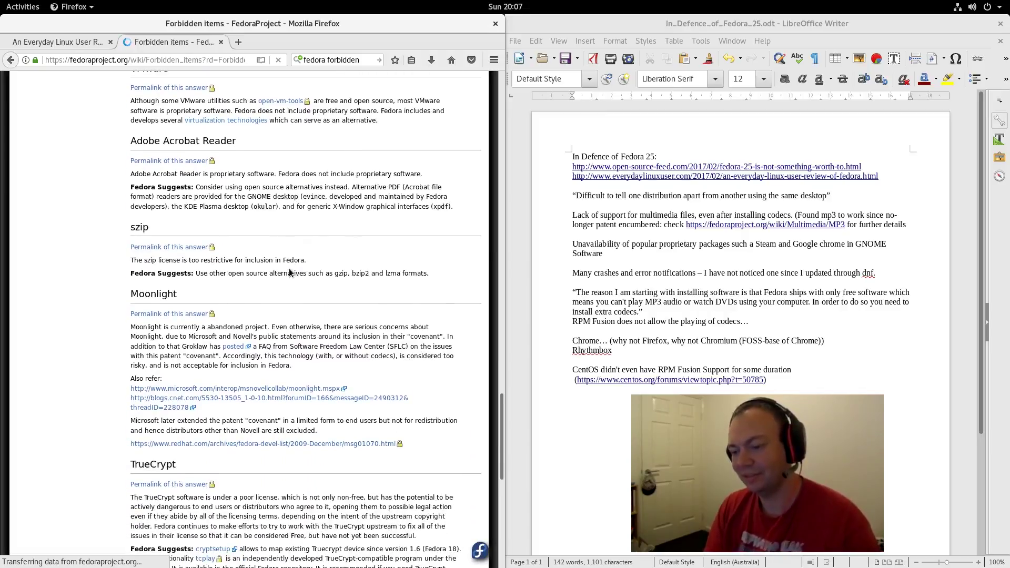
key("ctrl+f")
Find no 'steam' match on the Forbidden items page, then bring the Terminal window forward.
type("steam")
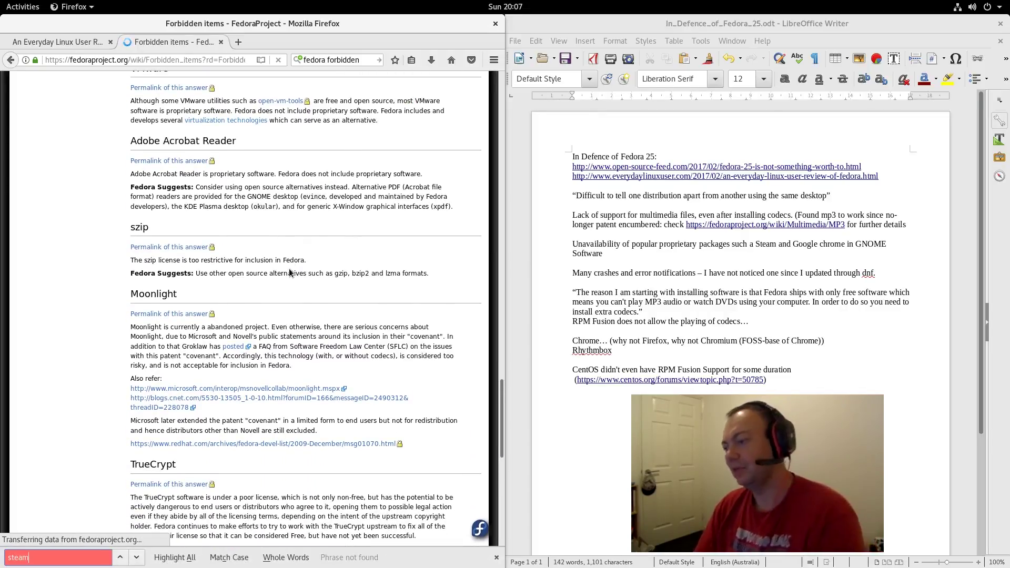
key("BackSpace")
key("BackSpace")
key("BackSpace")
key("BackSpace")
key("BackSpace")
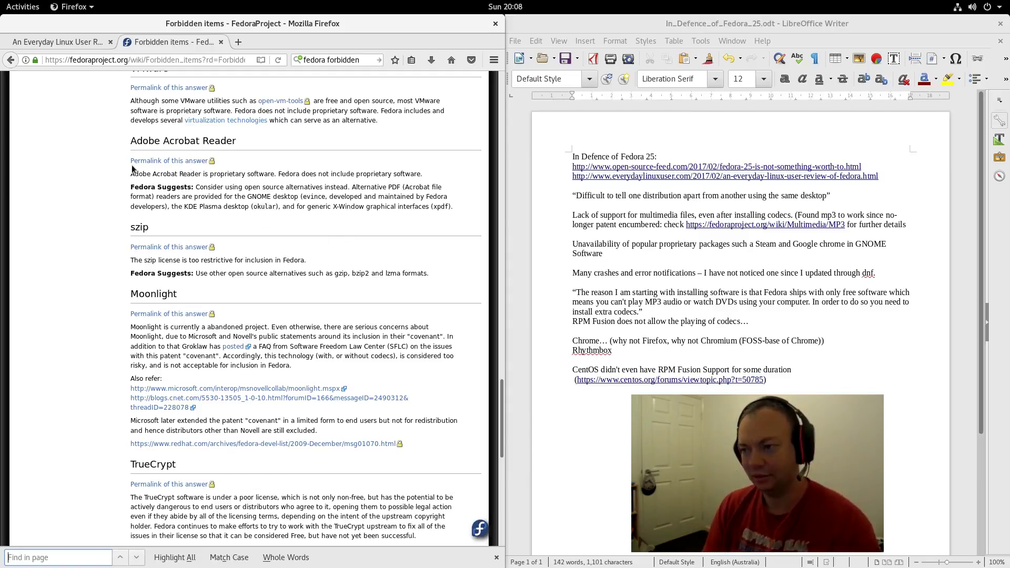
key("super")
type("steam")
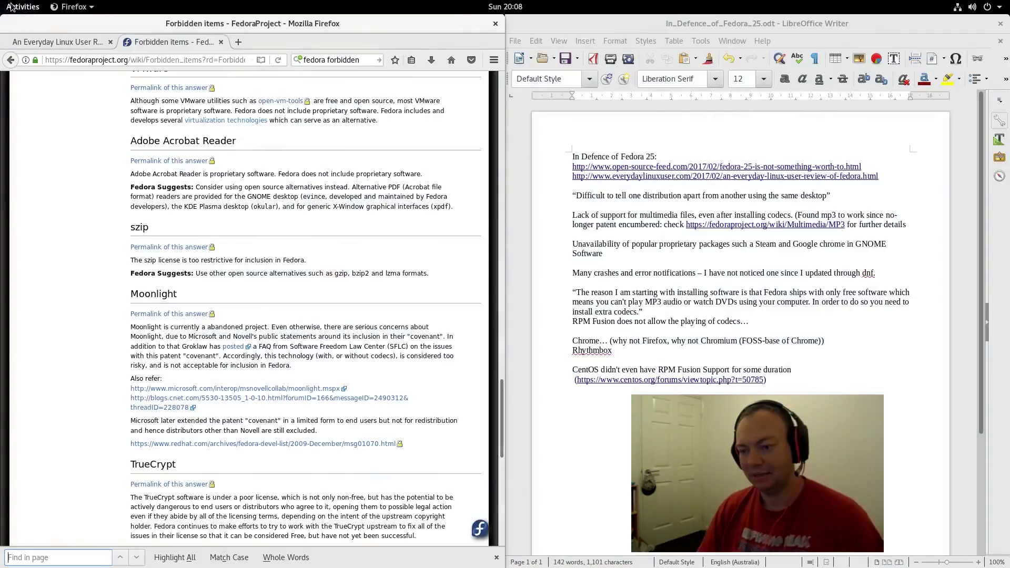
left_click(11, 6)
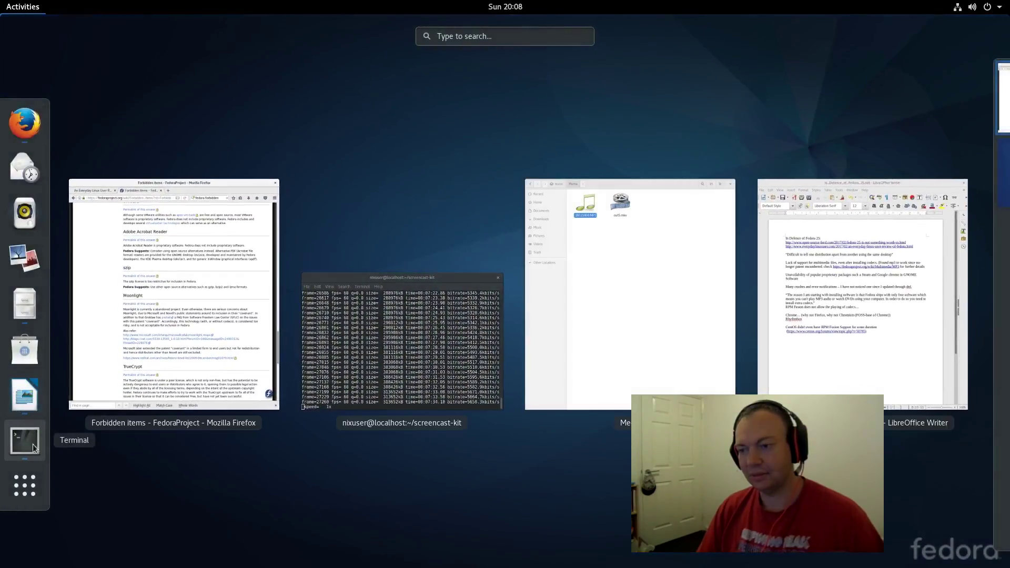
left_click(33, 444)
Open a new terminal window and minimise the old one running the recording.
left_click(110, 168)
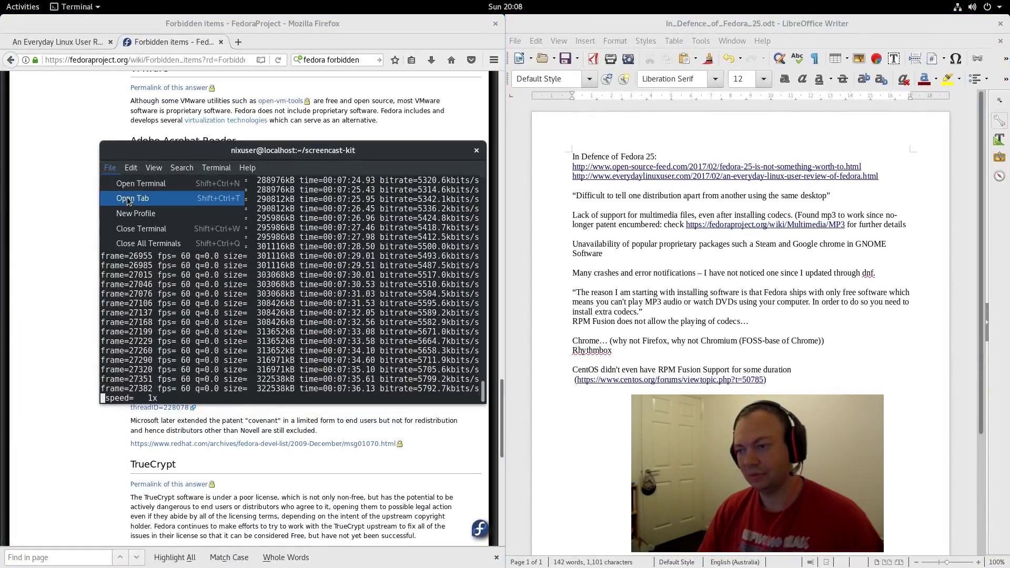
left_click(127, 183)
right_click(449, 150)
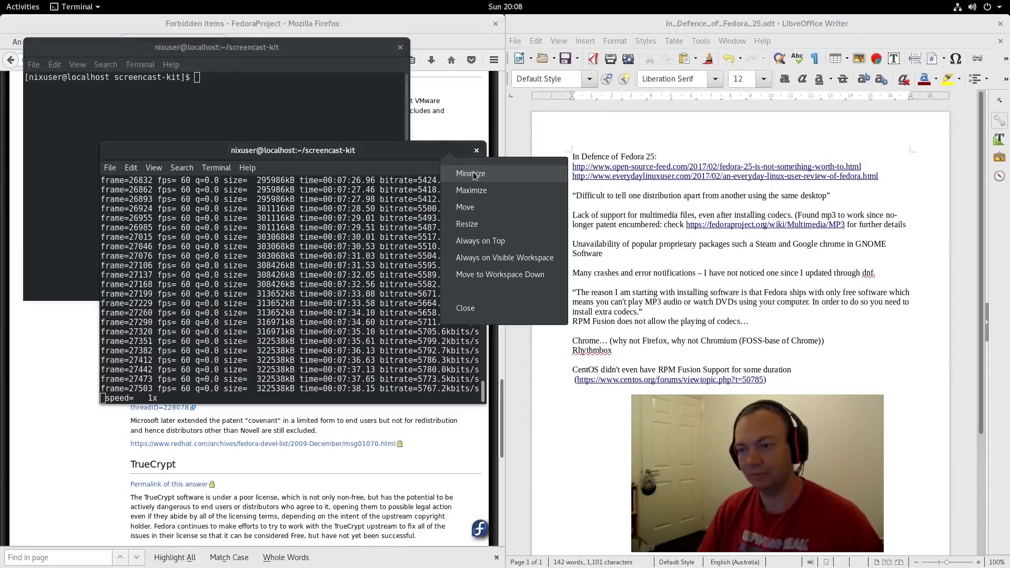
left_click(472, 174)
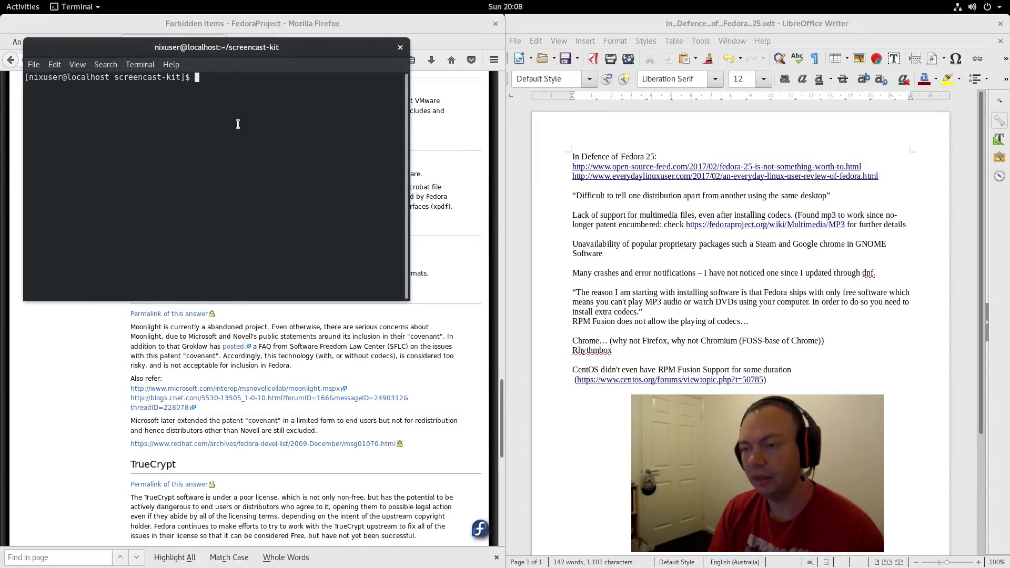
Change into the ~/Steam folder and list its contents.
type("cd ")
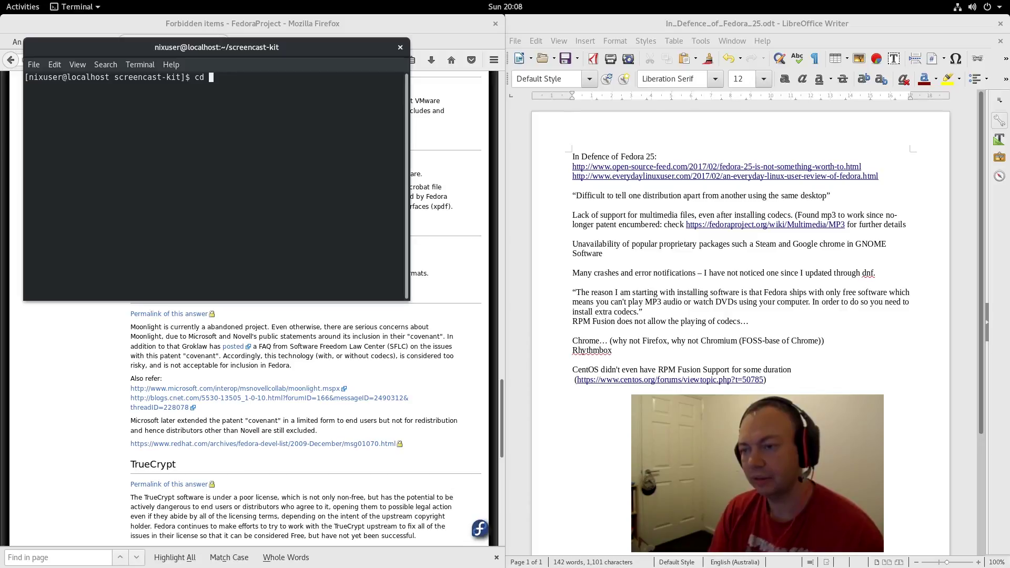
type("~/Steam/'")
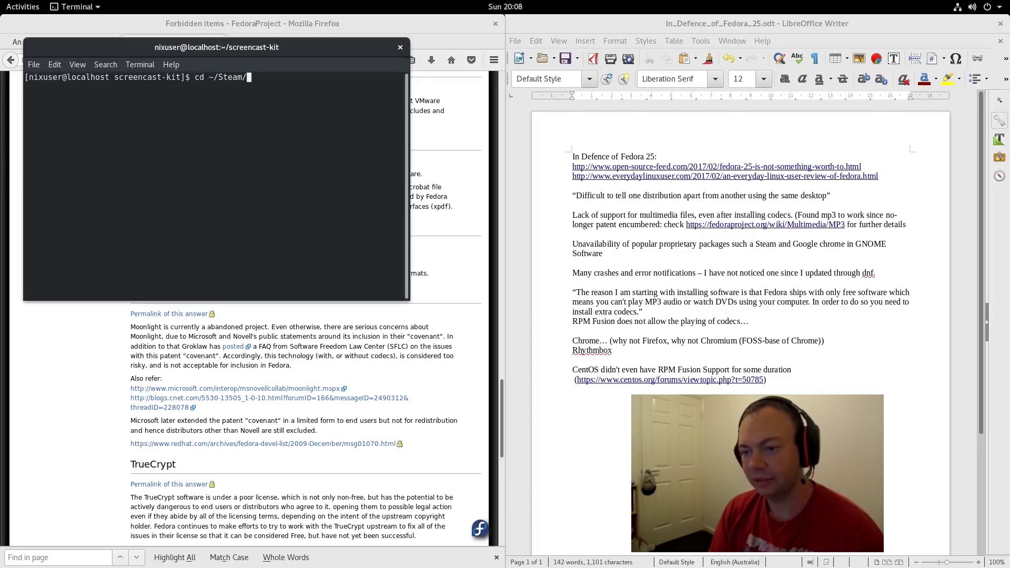
key("Return")
key("ctrl+c")
key("Up")
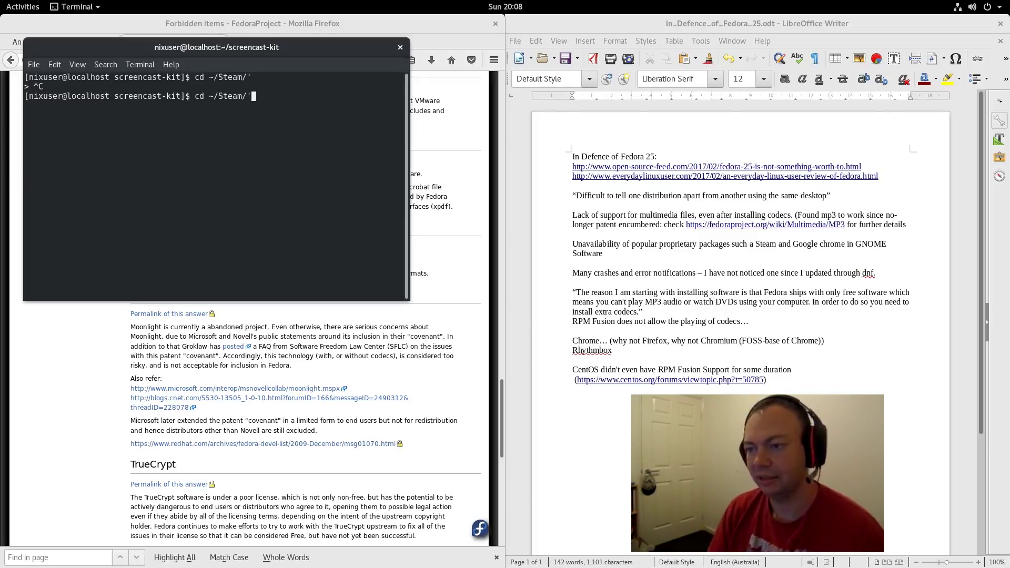
key("Return")
type("ls")
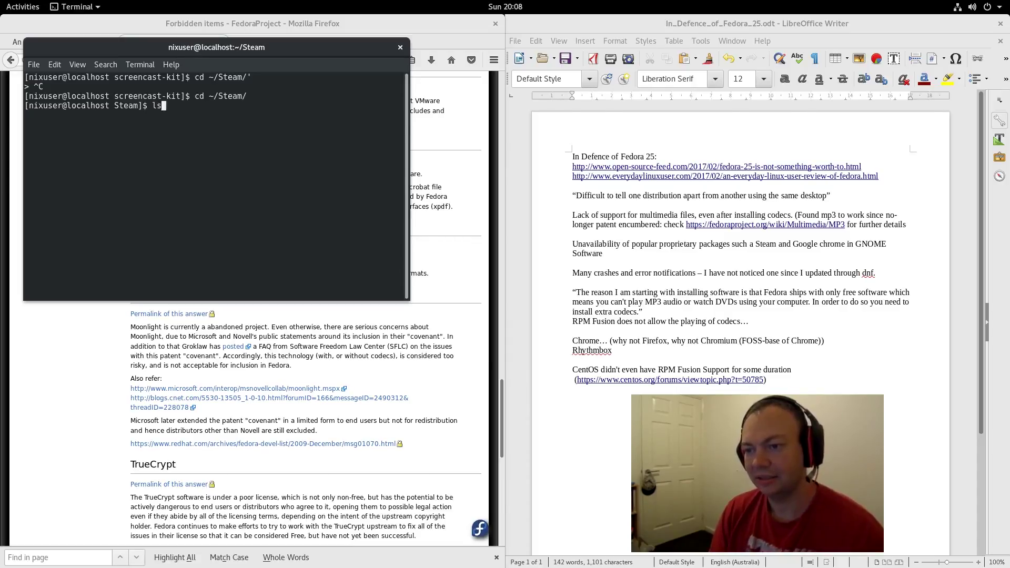
key("Return")
Descend through usr/lib/steam, listing each folder's contents along the way.
type("cd u")
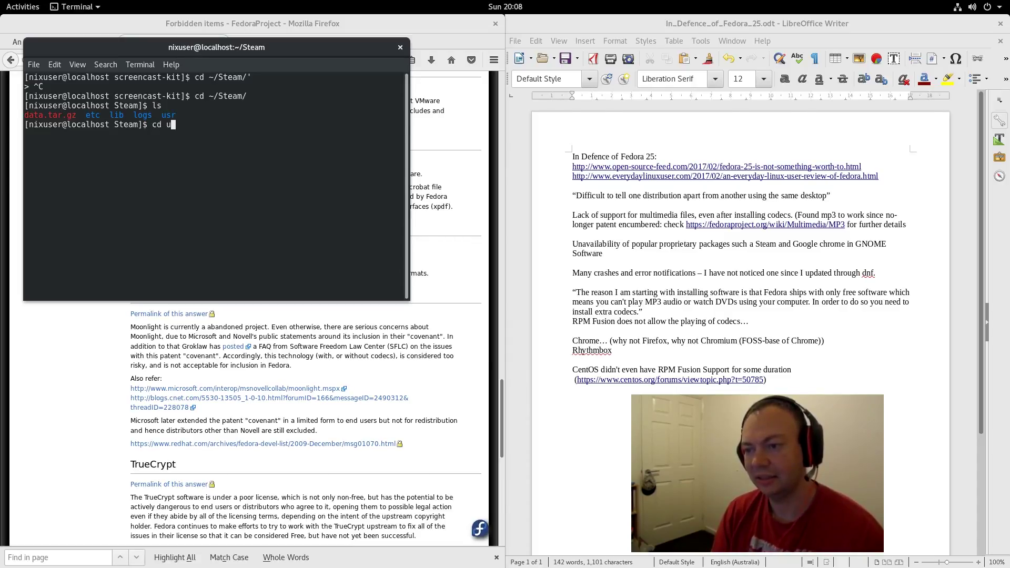
type("sr/")
key("Return")
type("ls")
key("Return")
type("c")
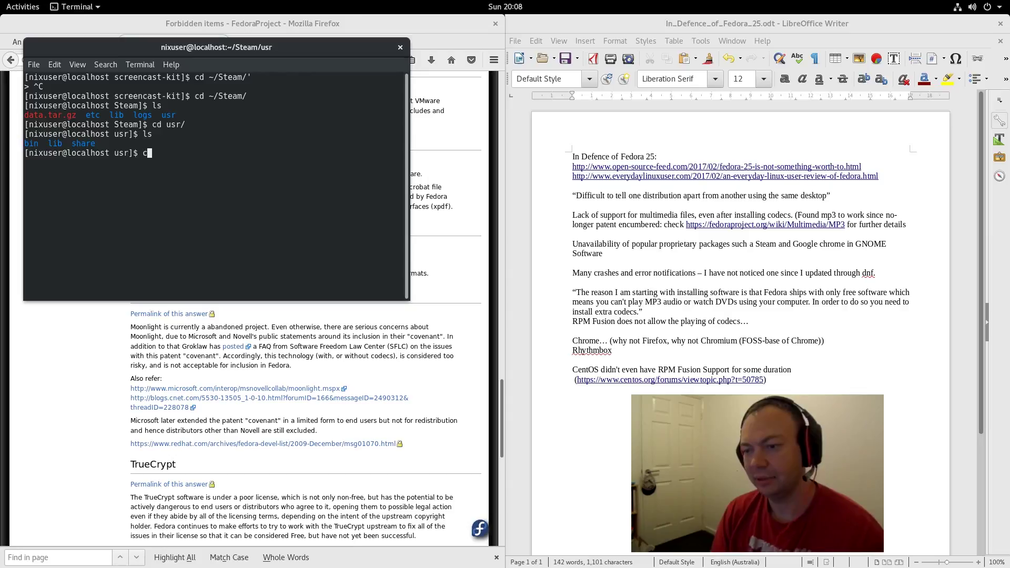
type("d lib/")
key("Return")
type("ls")
key("Return")
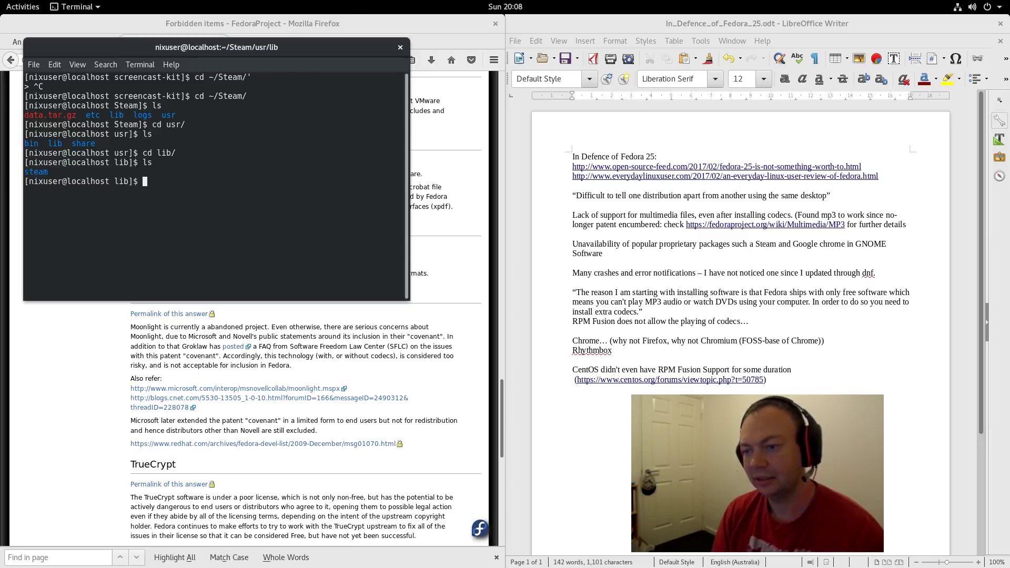
type("cd steam/")
key("Return")
type("ls")
key("Return")
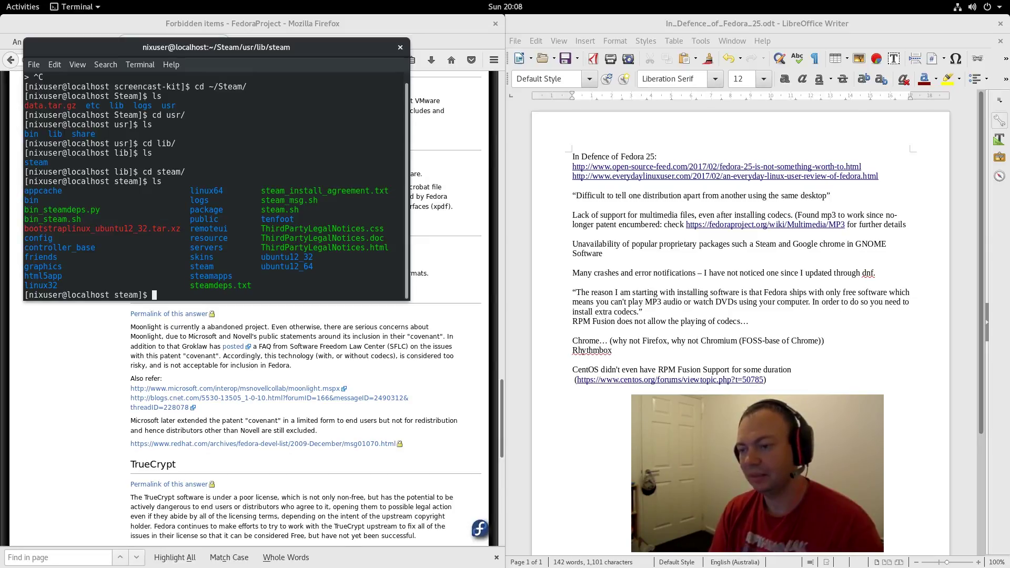
Enter the ubuntu12_32 folder using Tab completion and list its files.
type("./s")
key("BackSpace")
key("BackSpace")
key("BackSpace")
type("cd")
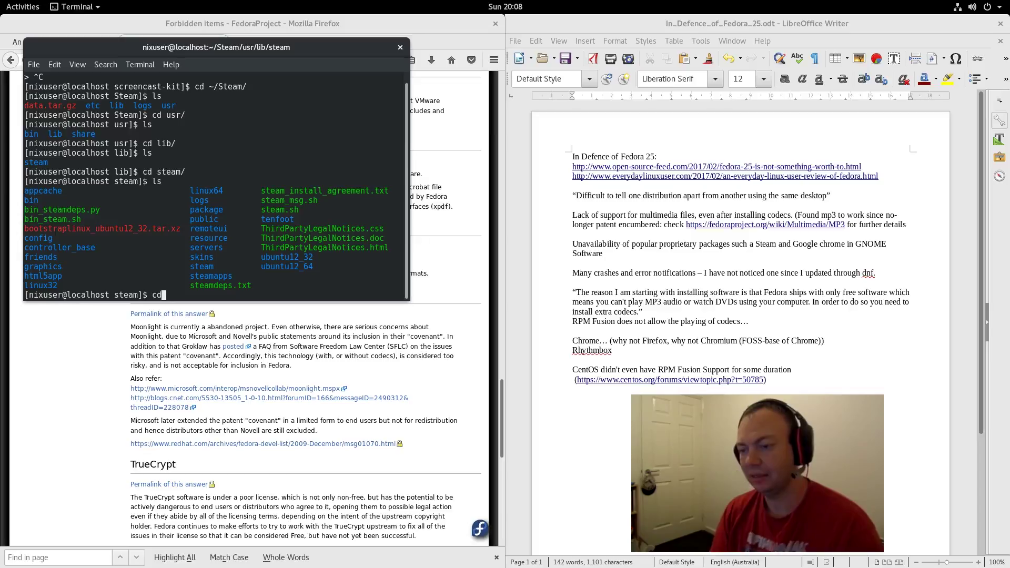
type(" ub")
key("Tab")
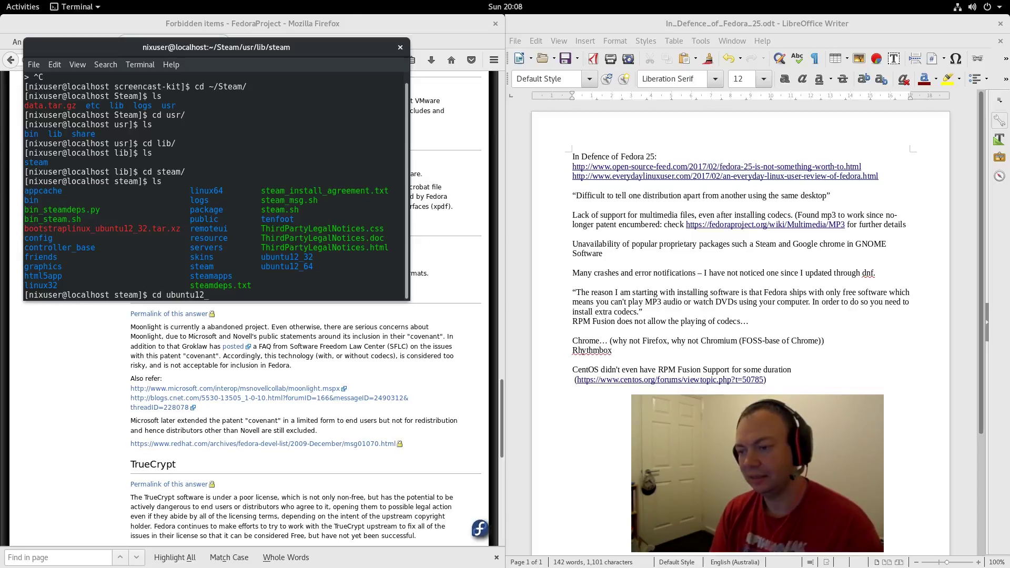
type("3")
key("Tab")
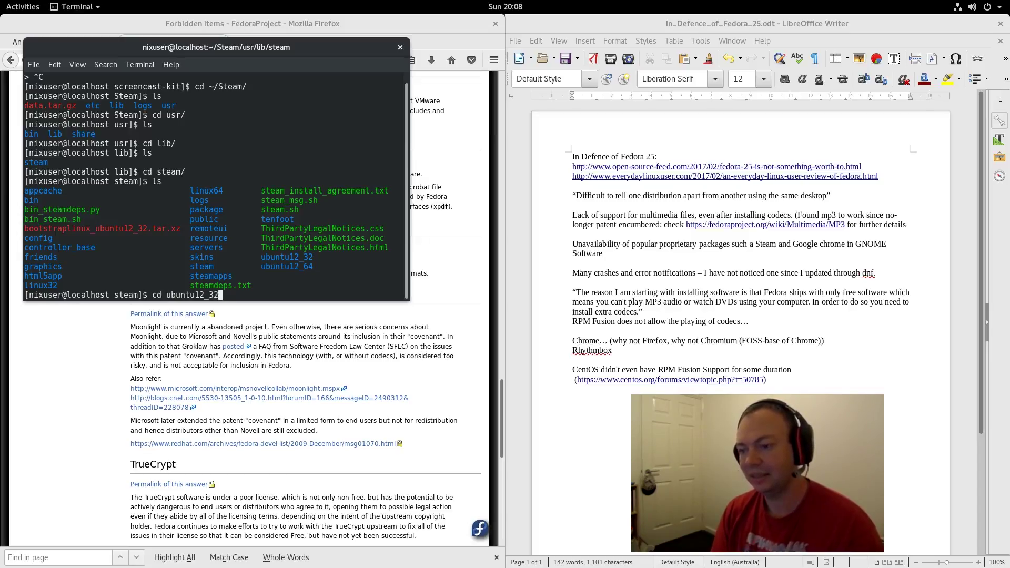
key("Return")
type("ls")
key("Return")
Run ../steam from ubuntu12_32 and dismiss the steamui.so fatal error.
type("..")
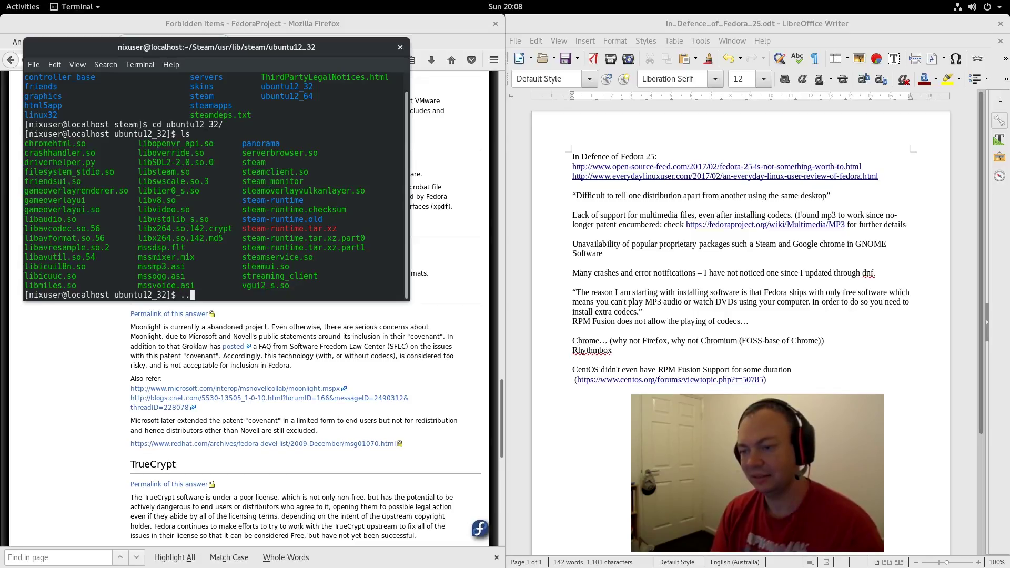
type("/st")
key("Tab")
key("Tab")
key("Tab")
key("Tab")
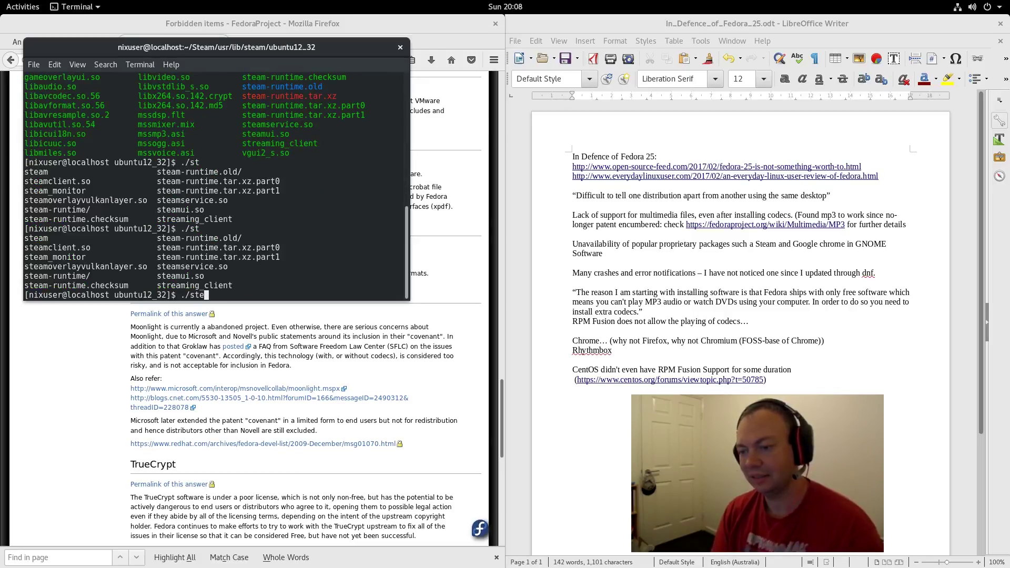
type("eam")
key("Return")
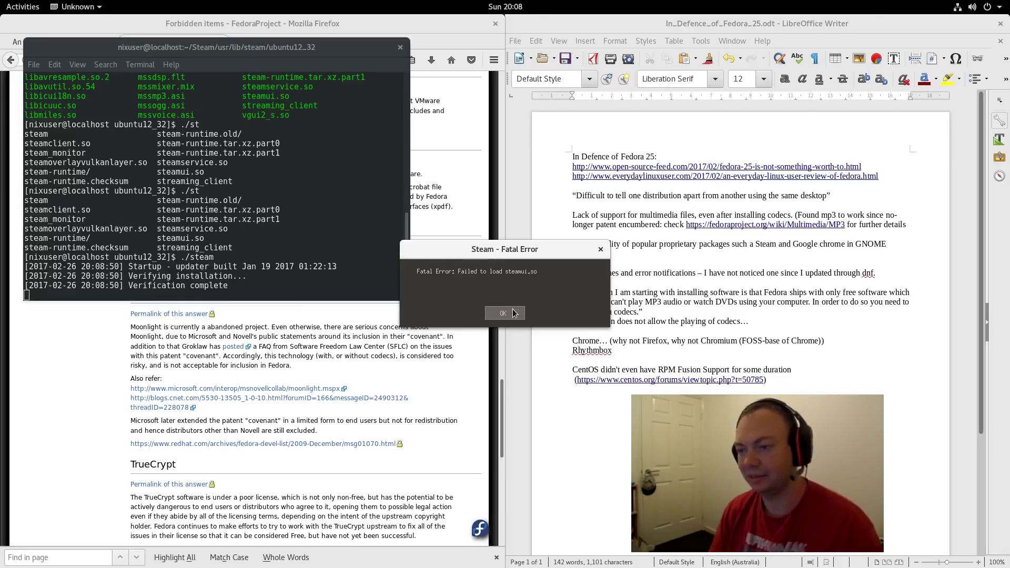
left_click(504, 313)
Go up to the steam folder, list it, and run ./steam.sh to reach the sign-in window.
type("l")
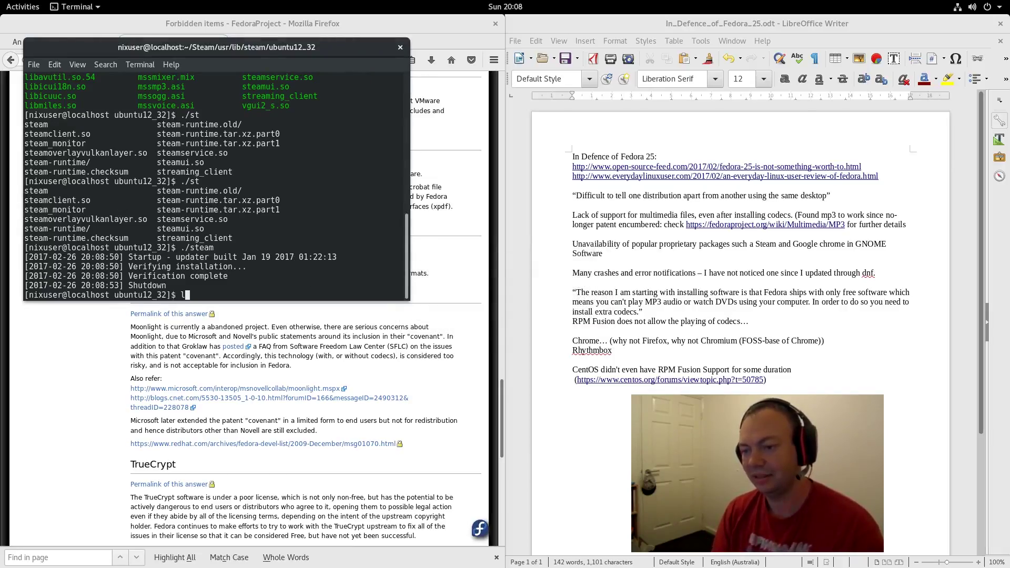
key("BackSpace")
key("BackSpace")
type("cd ")
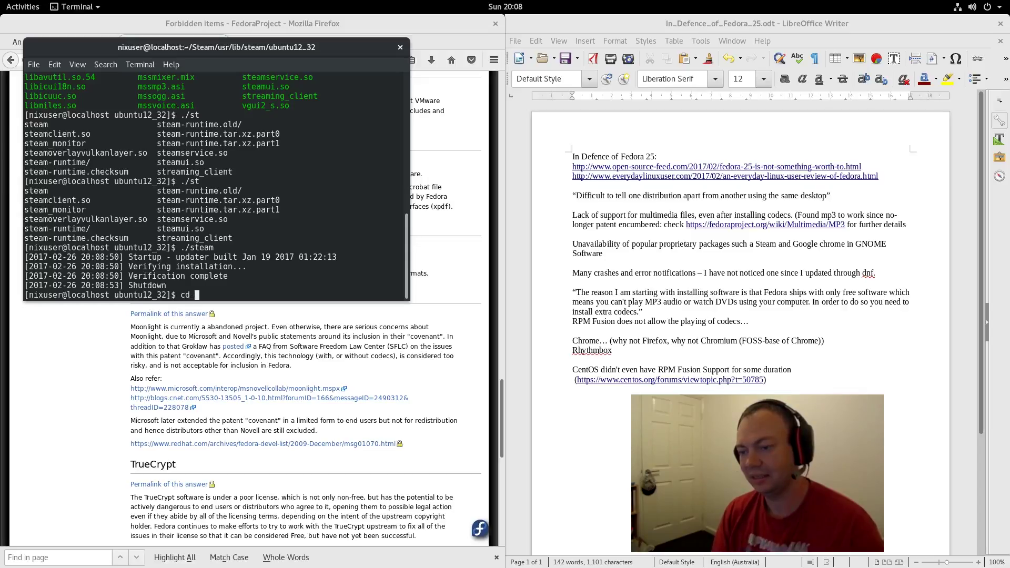
type("..")
key("Return")
type("ls")
key("Return")
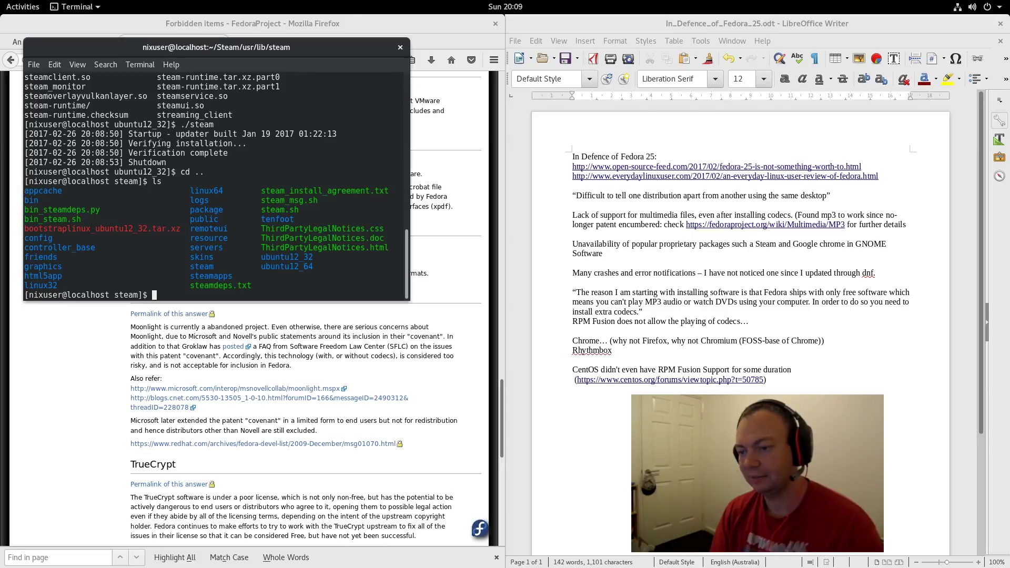
type("./s")
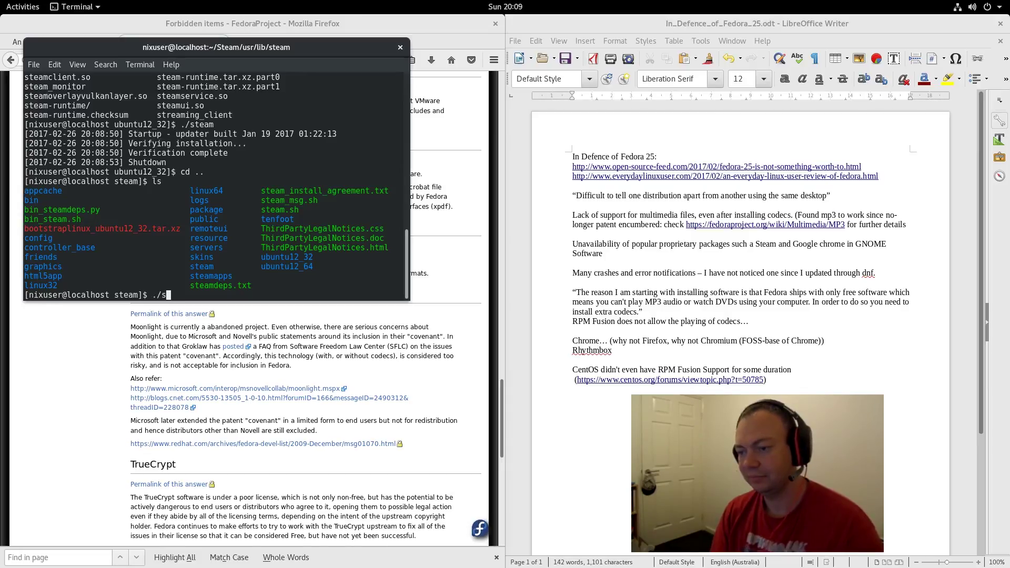
type("team.sh")
key("Return")
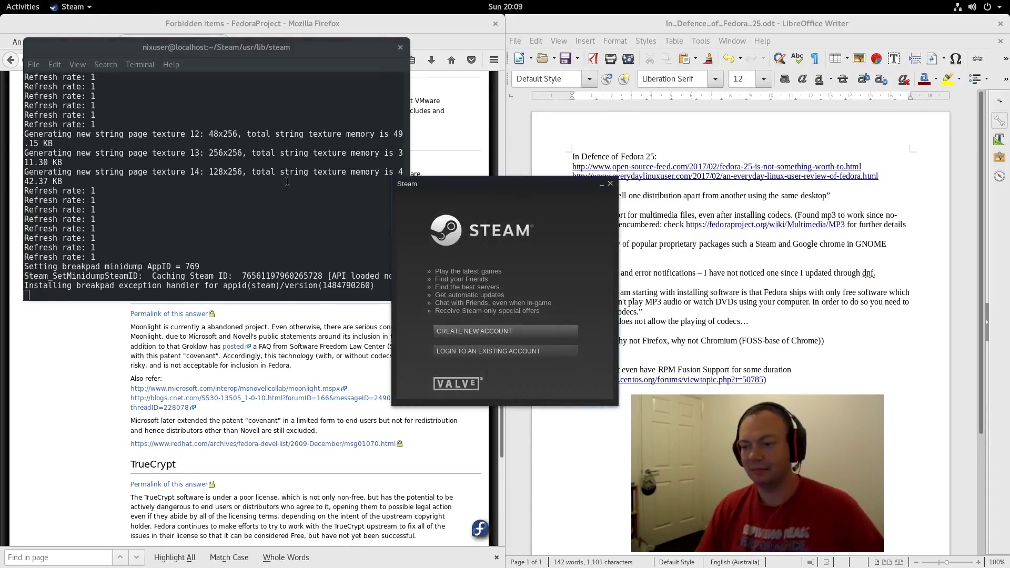
Nudge the Steam login window up-left, then close it.
left_click_drag(497, 196, 483, 176)
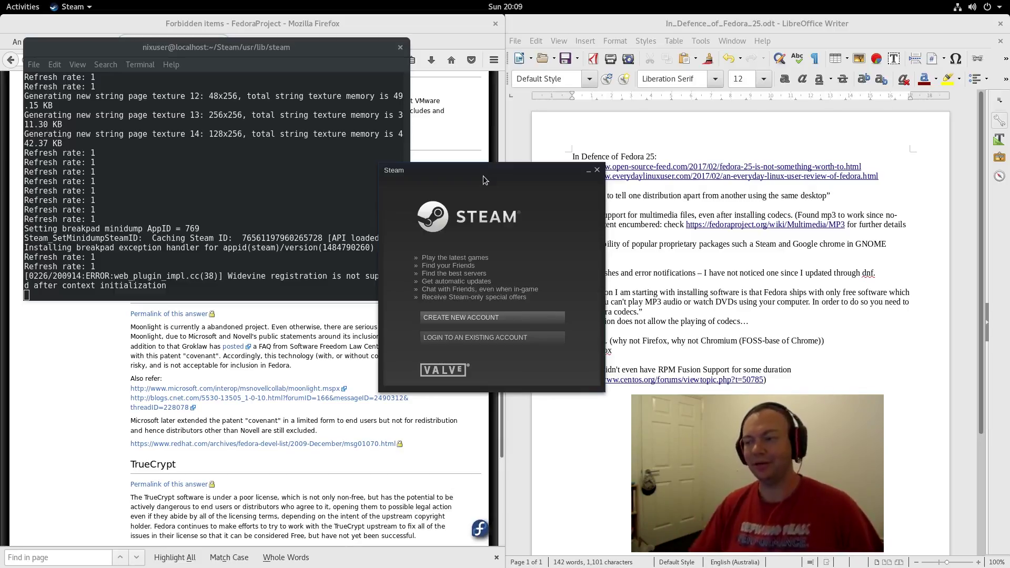
left_click(597, 171)
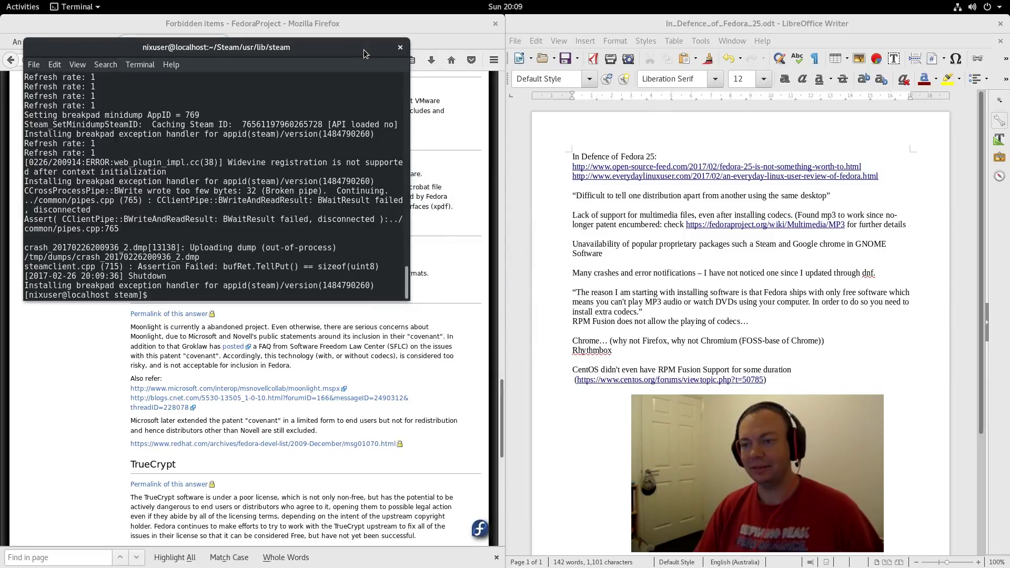
Close the terminal and Google 'steampowered ubuntu' in a new Firefox tab.
left_click(399, 48)
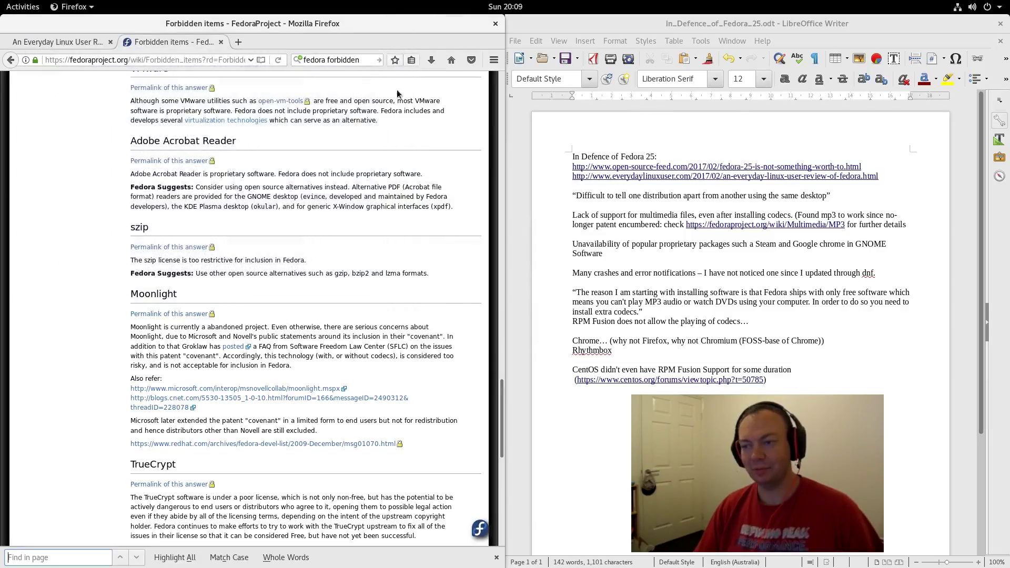
left_click(238, 42)
left_click(347, 60)
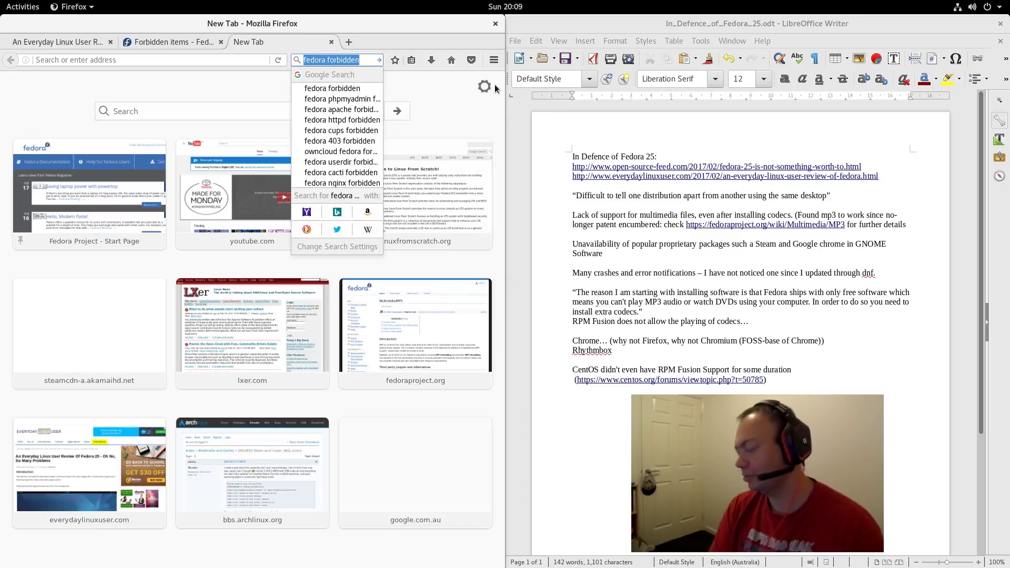
type("steampo")
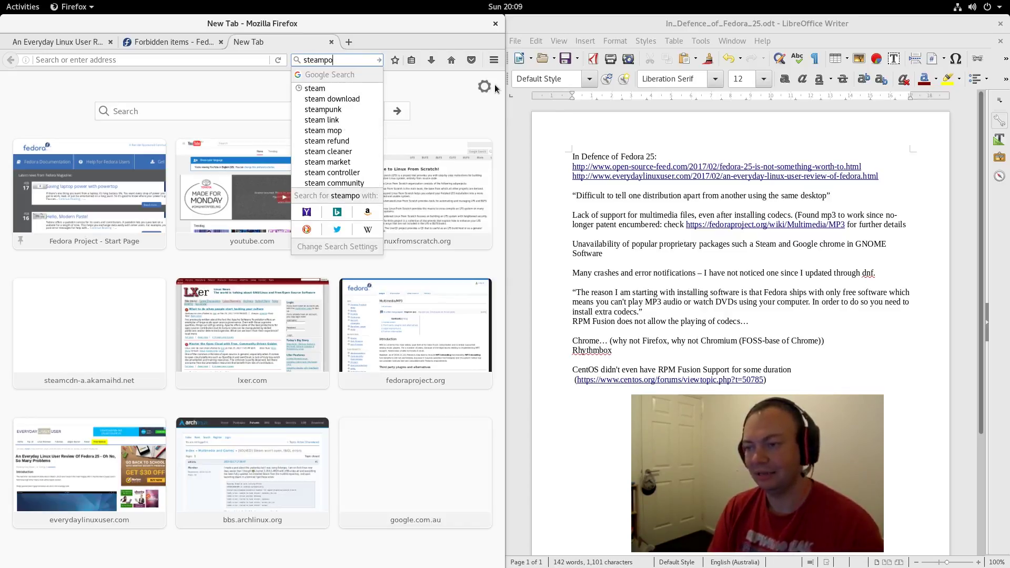
type("wered ubuntu")
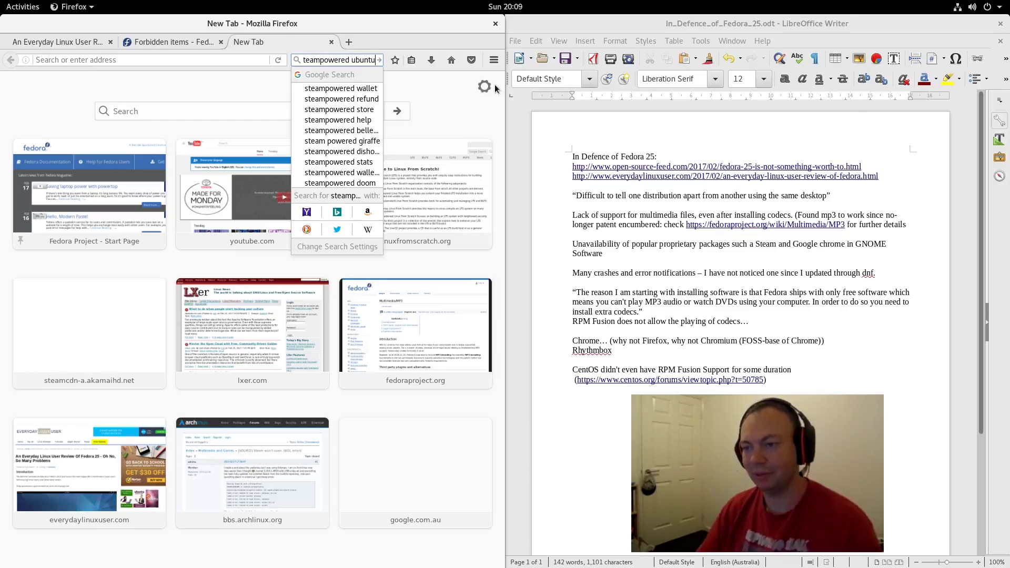
key("Return")
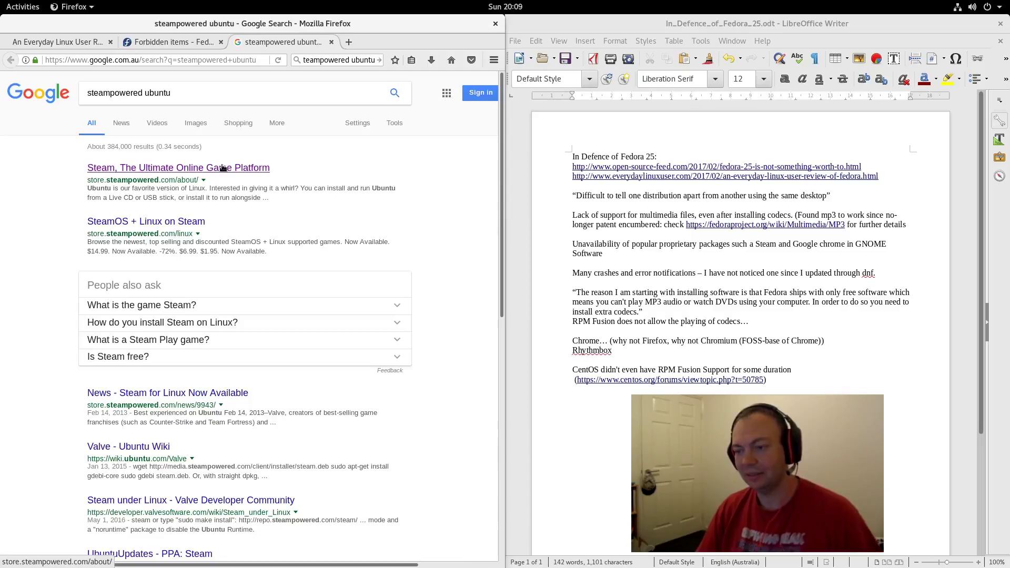
Open the SteamOS + Linux store result in a background tab and look it over.
middle_click(173, 222)
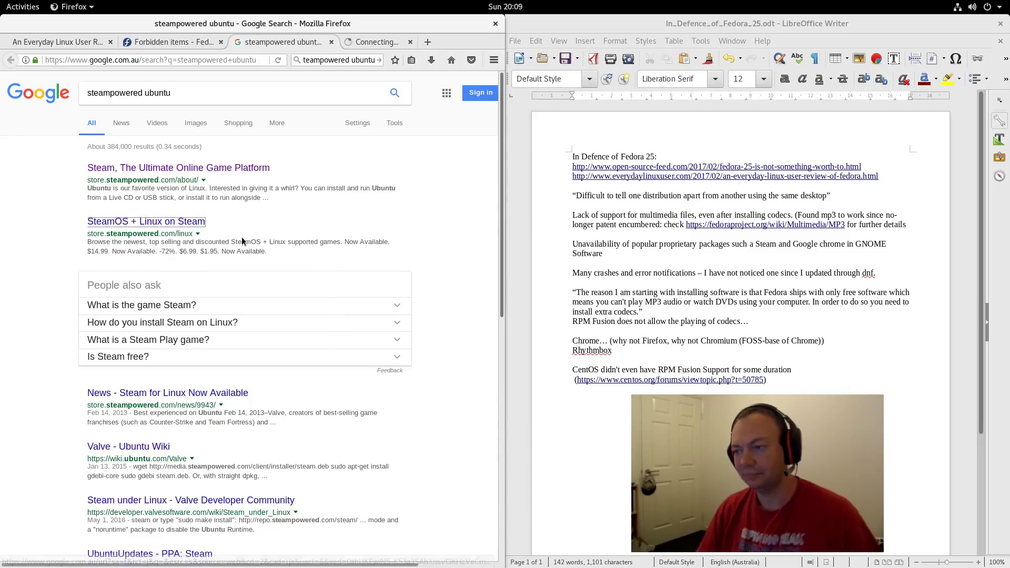
key("ctrl+Tab")
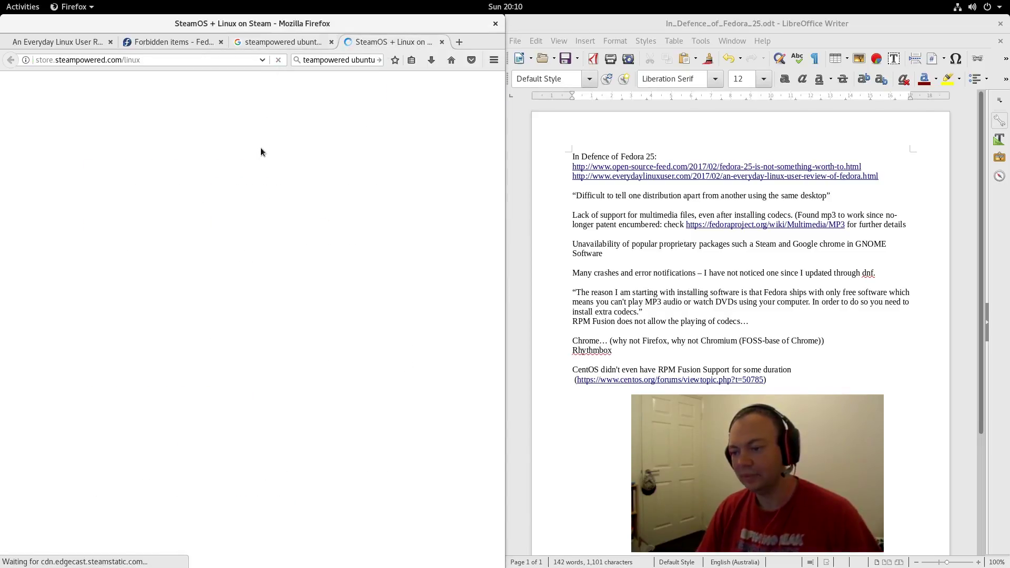
scroll(269, 147, "down", 10)
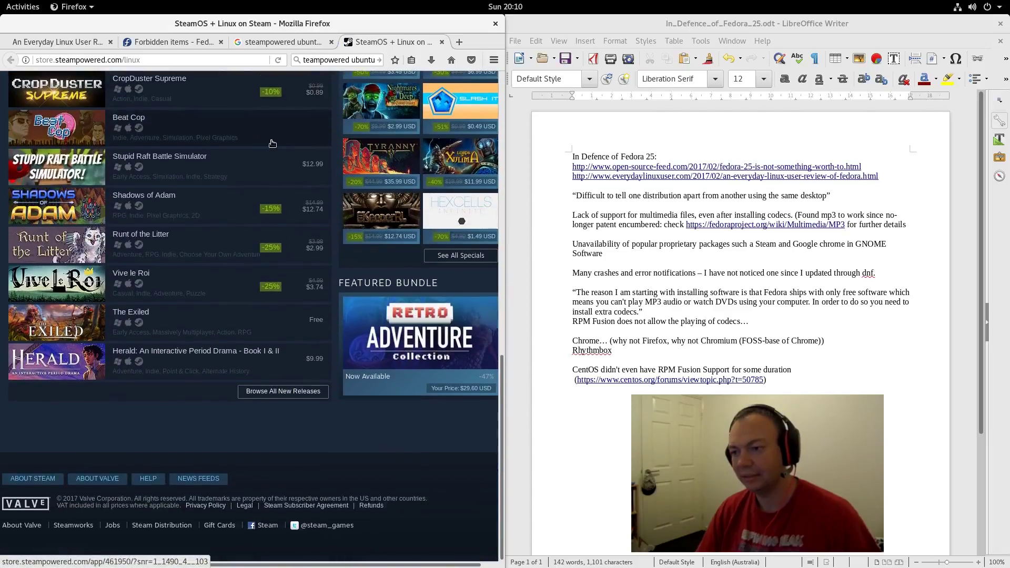
scroll(272, 144, "up", 10)
mouse_move(133, 98)
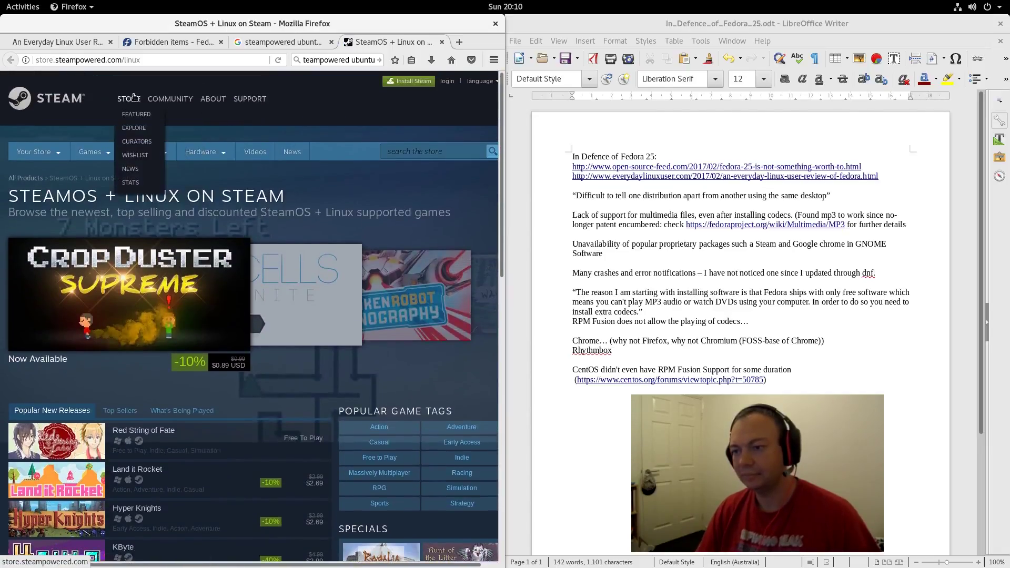
Open the Steam, The Ultimate Online Game Platform result in a new tab and skim it.
left_click(284, 42)
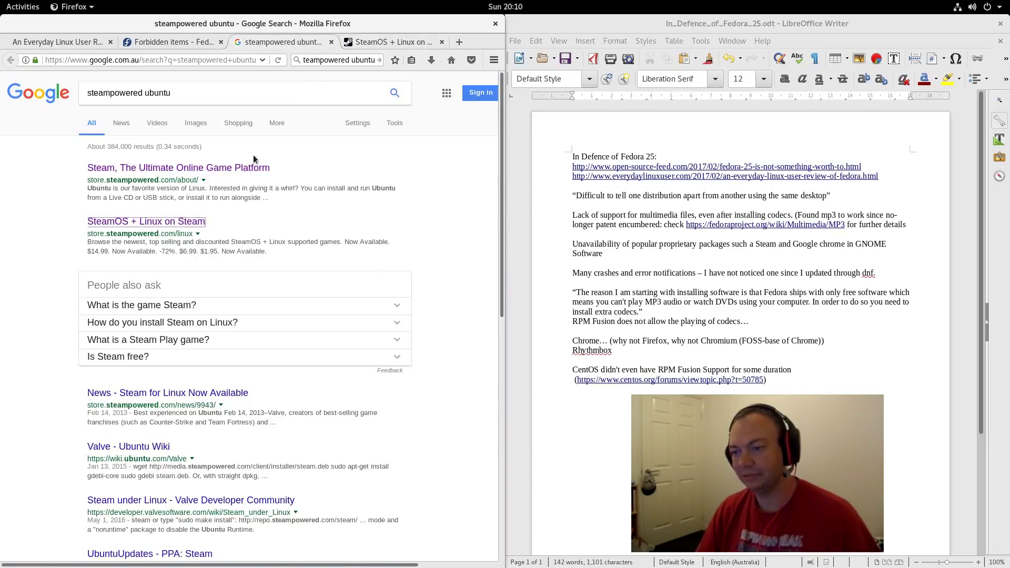
right_click(192, 168)
left_click(221, 175)
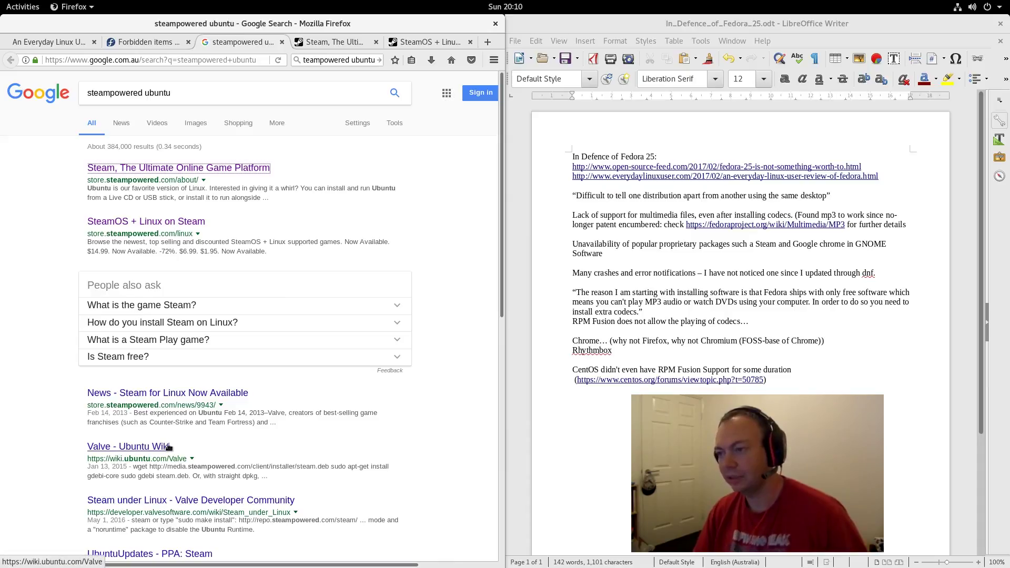
left_click(337, 41)
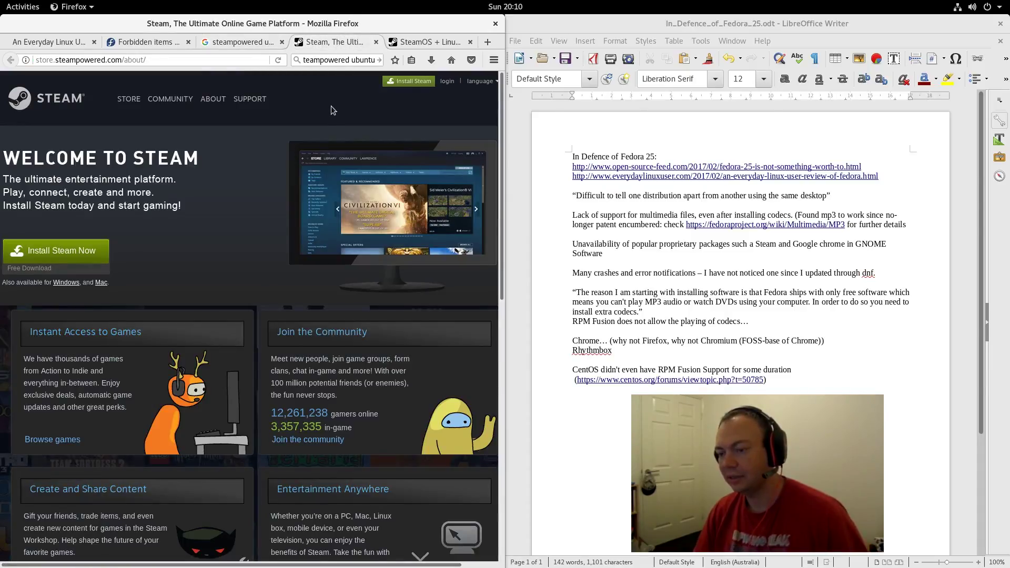
scroll(334, 102, "down", 10)
scroll(332, 102, "up", 10)
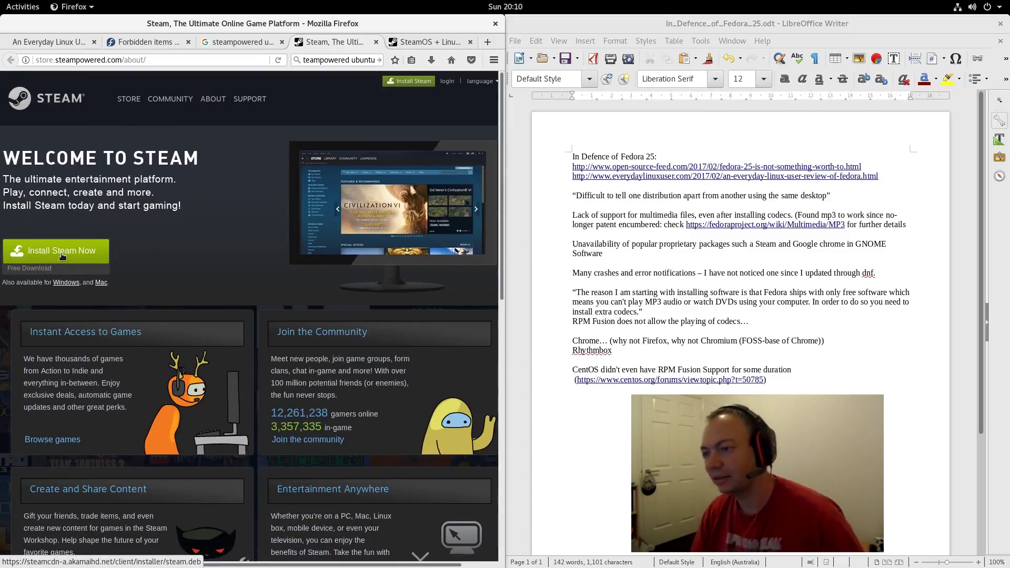
mouse_move(143, 101)
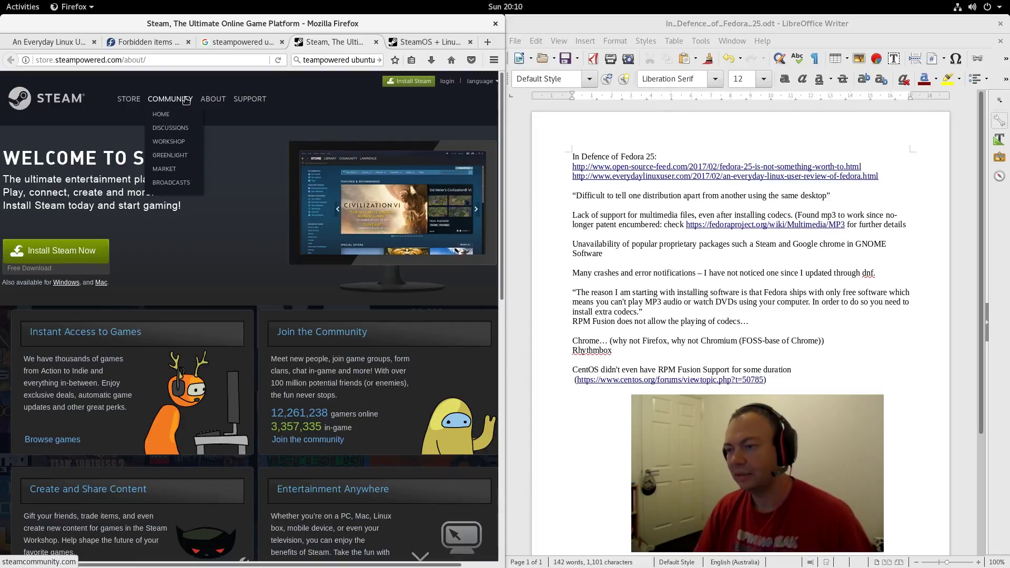
Cycle through the Steam tabs and return to the 'steampowered ubuntu' Google results.
key("ctrl+Tab")
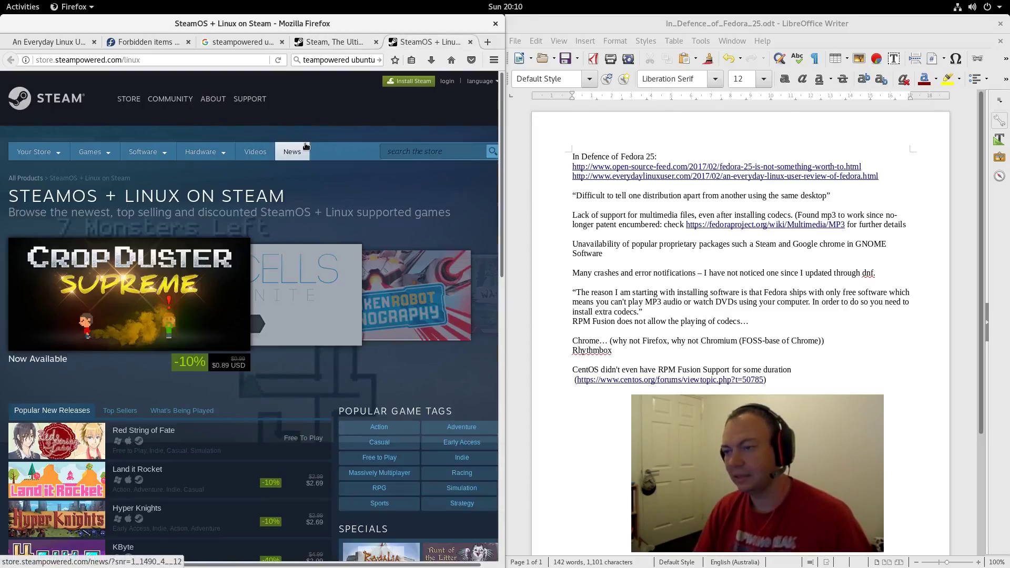
left_click(261, 39)
key("ctrl+Tab")
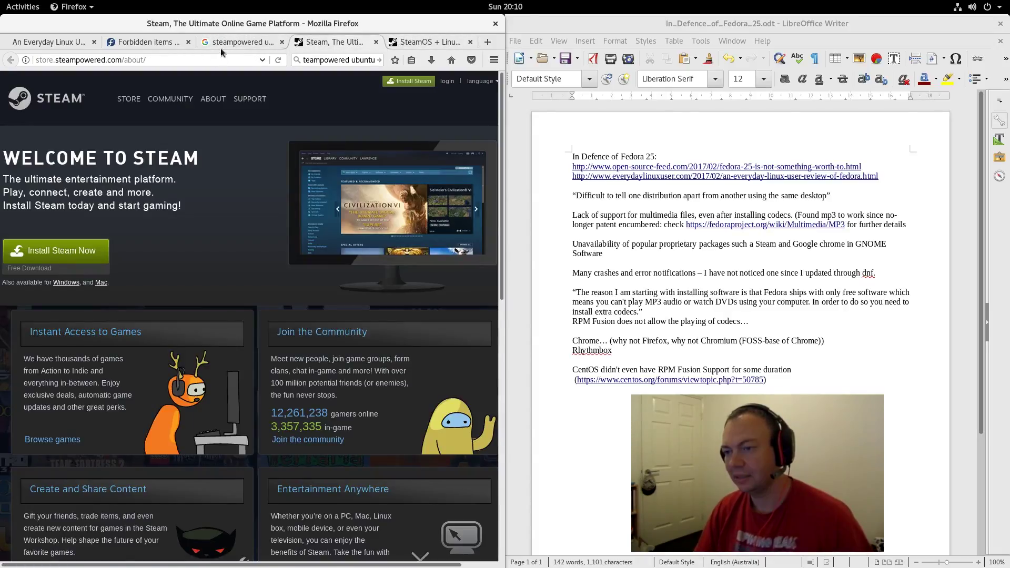
left_click(233, 41)
Refine the query to 'steampowered favourite ubuntu' and open the Steam About page result.
left_click(143, 93)
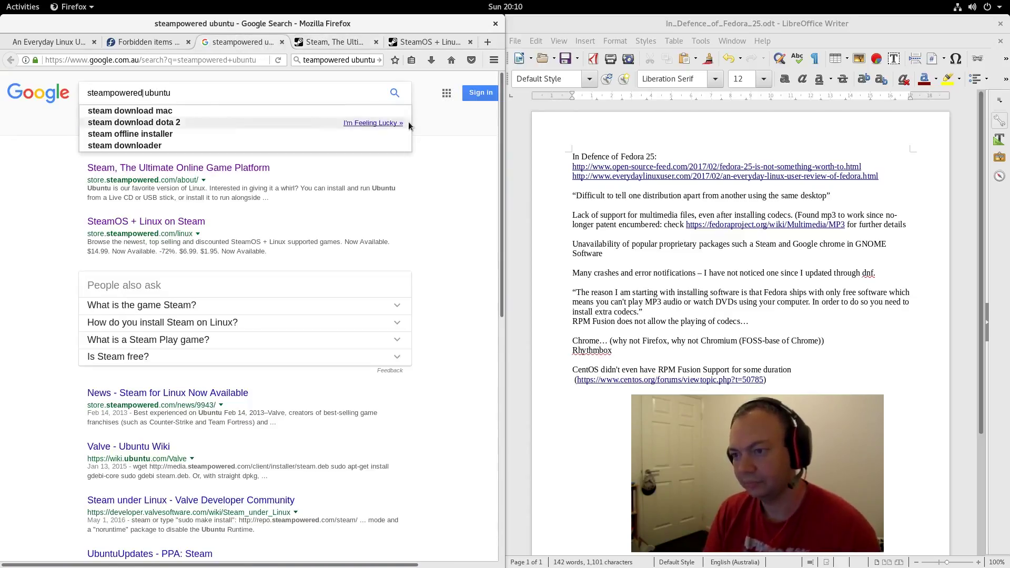
type("favo")
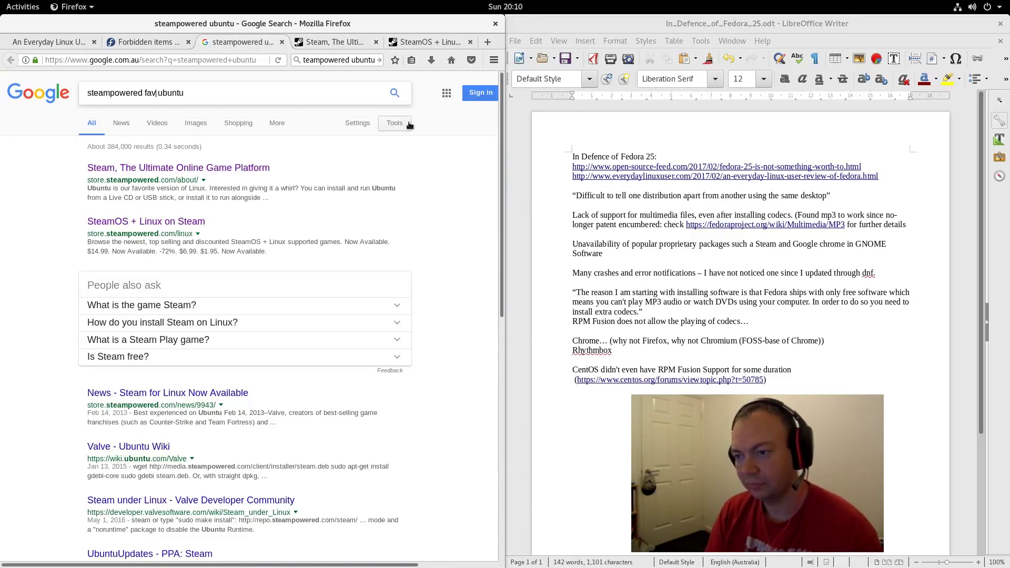
type("urite")
key("Return")
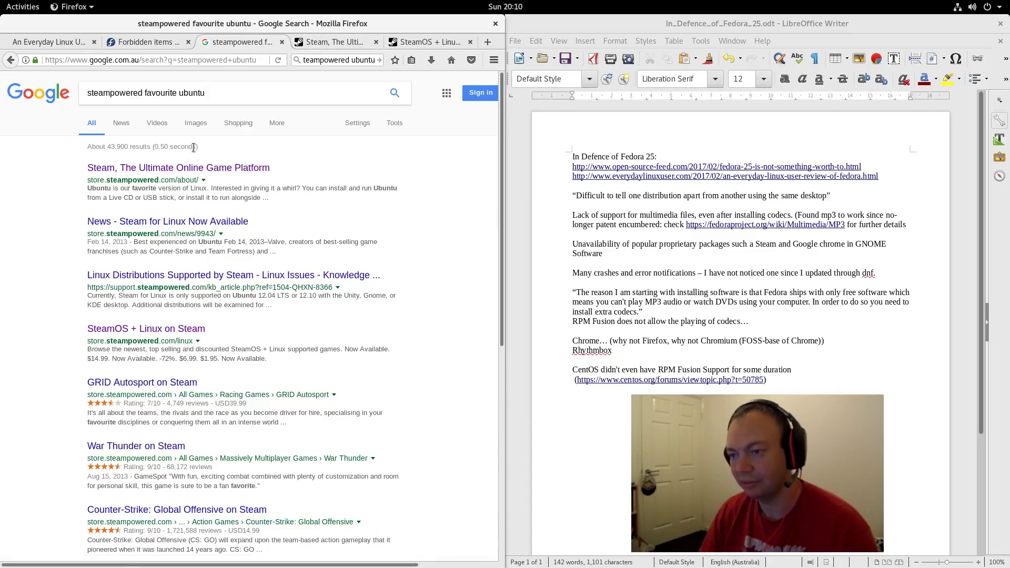
left_click(206, 168)
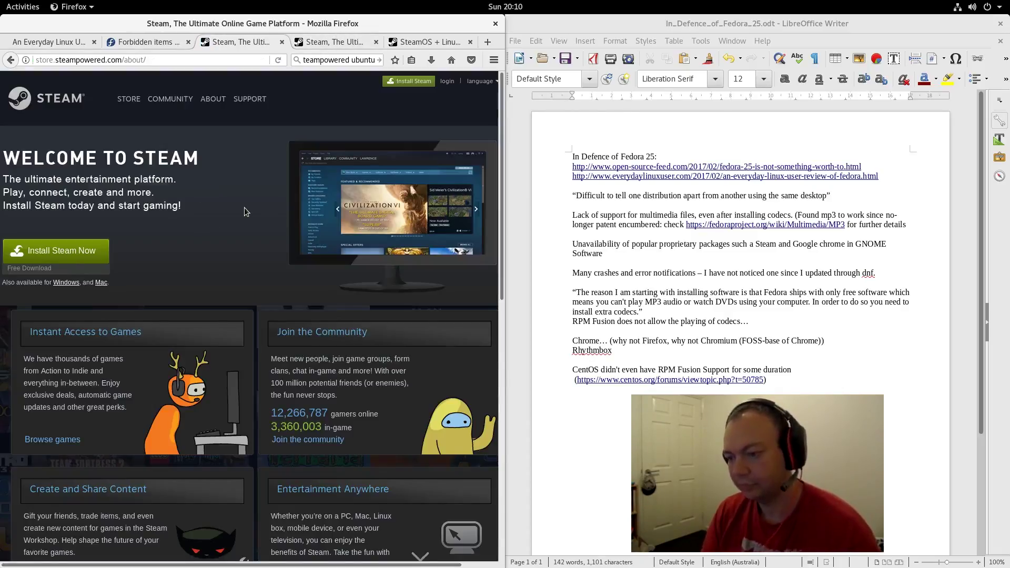
Find 'favou' on the page and highlight 'Ubuntu is our favorite version of Linux'.
key("ctrl+f")
type("favou")
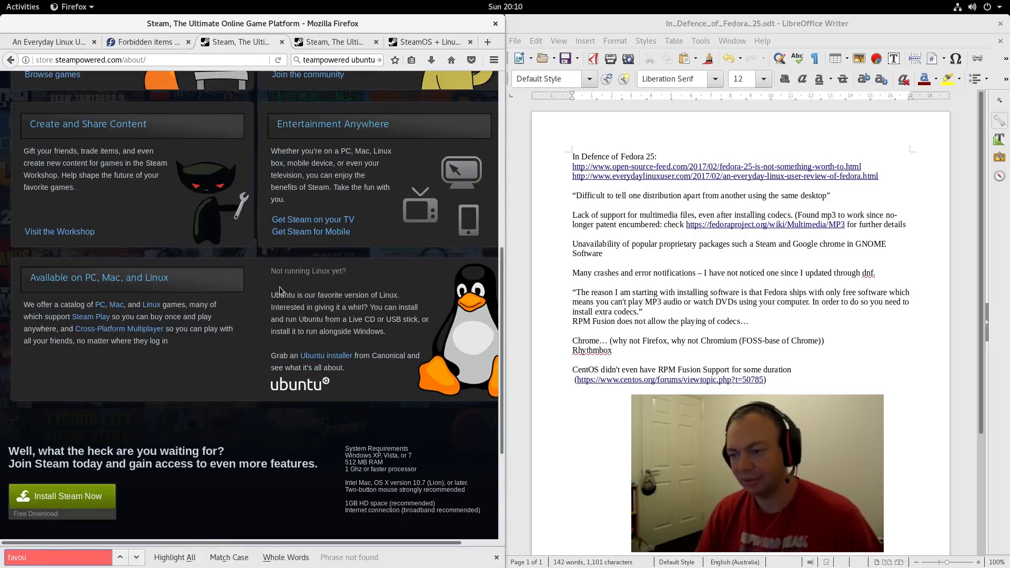
left_click_drag(271, 295, 397, 294)
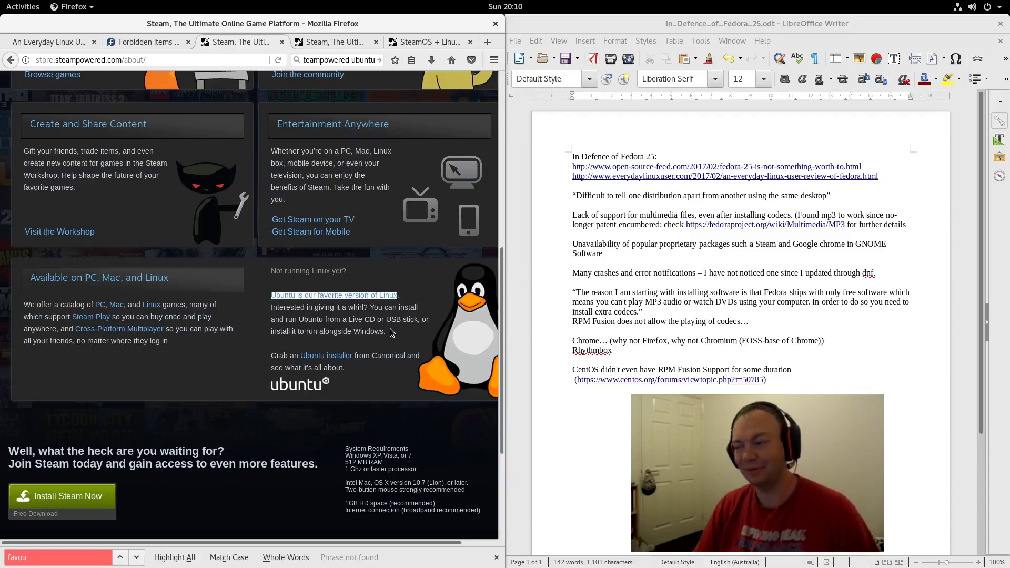
In the Writer notes, briefly highlight the 'Google chrome' phrase.
left_click(749, 267)
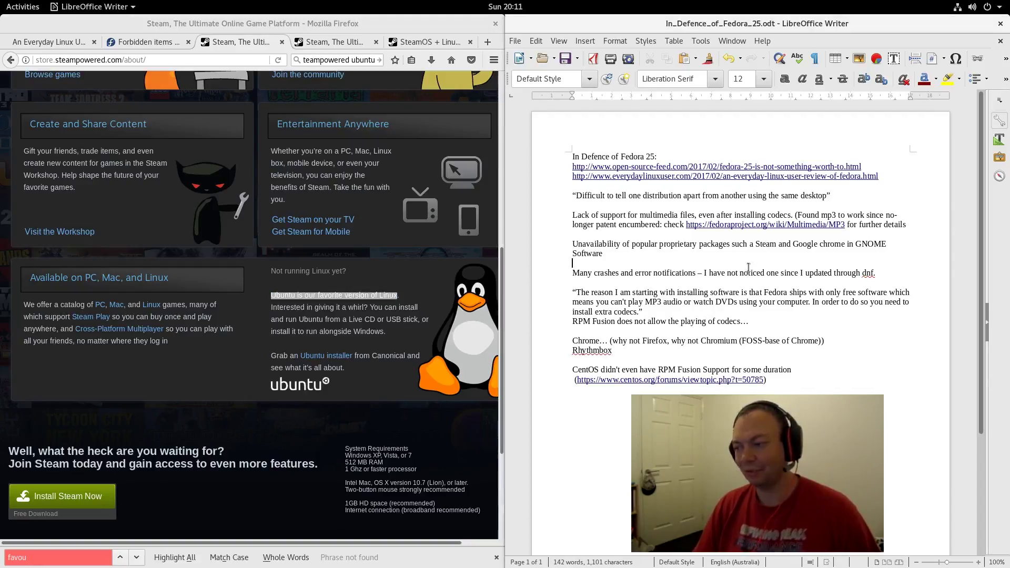
left_click_drag(798, 245, 856, 246)
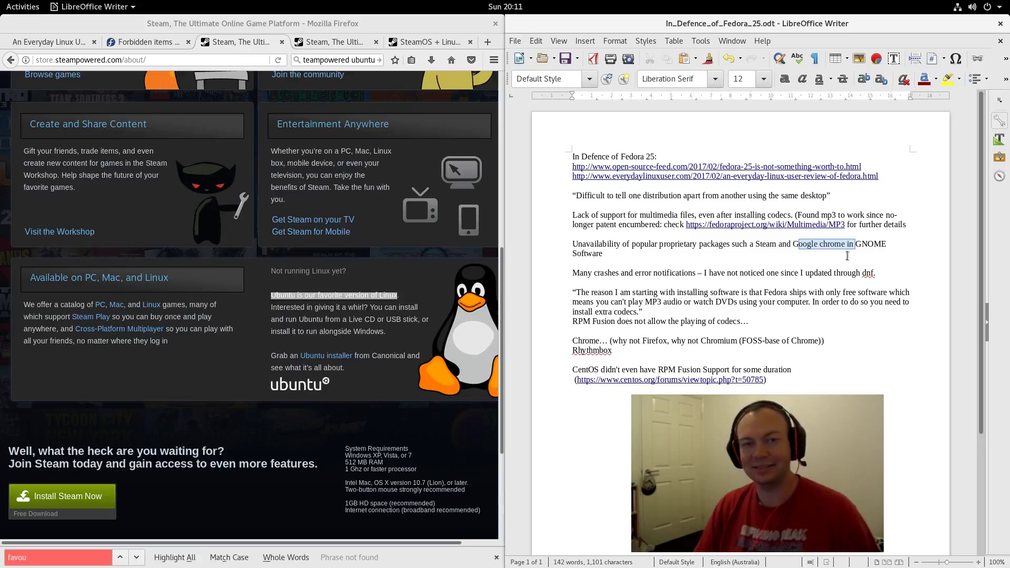
left_click(841, 261)
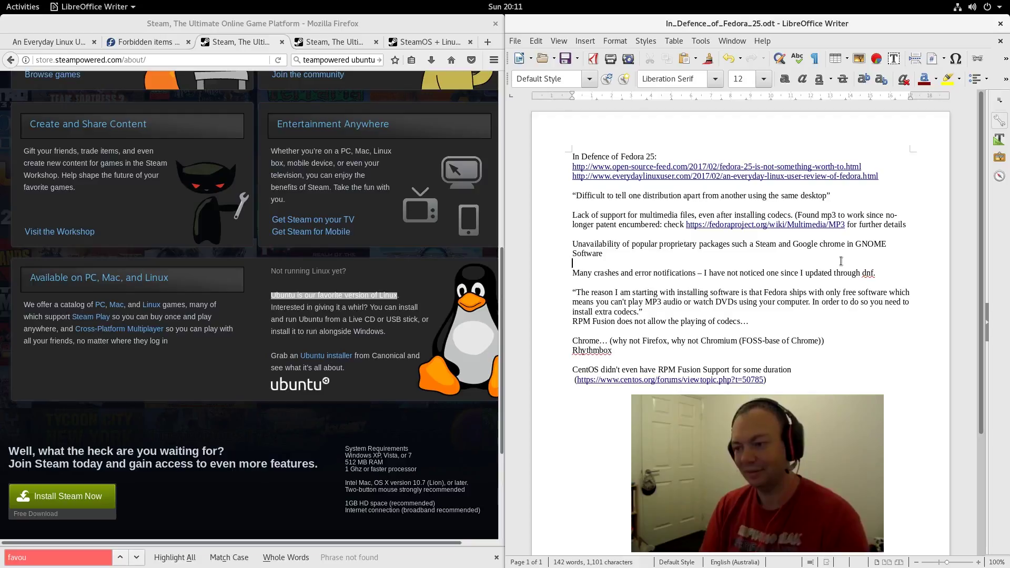
Launch Chromium from the 'chr' overview search, maximize it, then minimize it.
key("super")
type("chro")
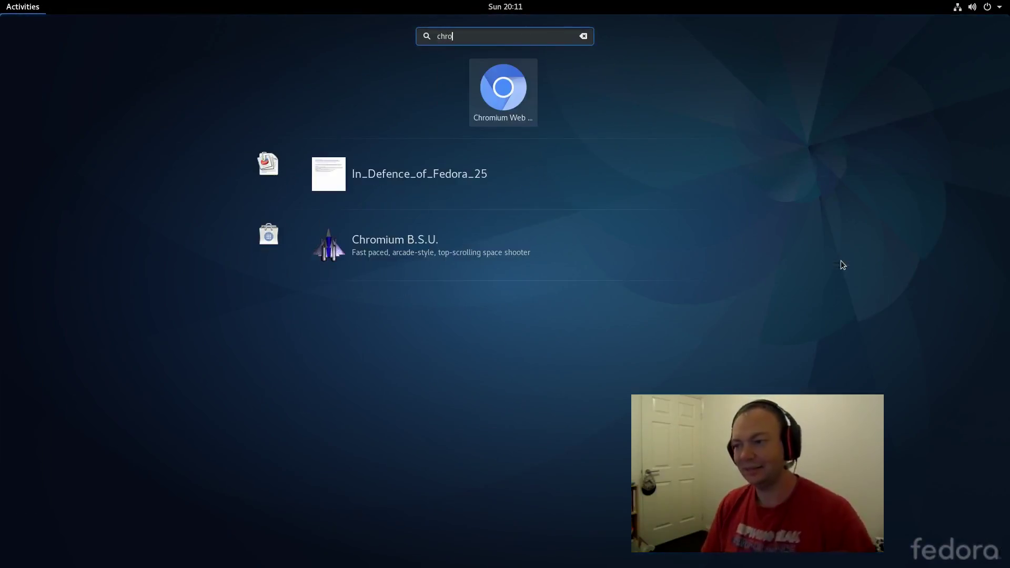
key("super")
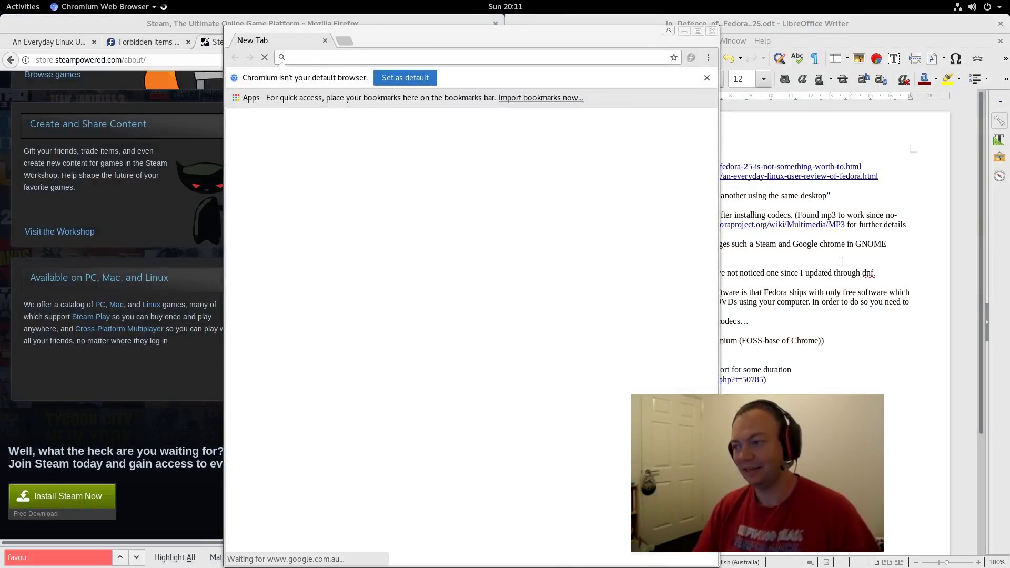
left_click(698, 32)
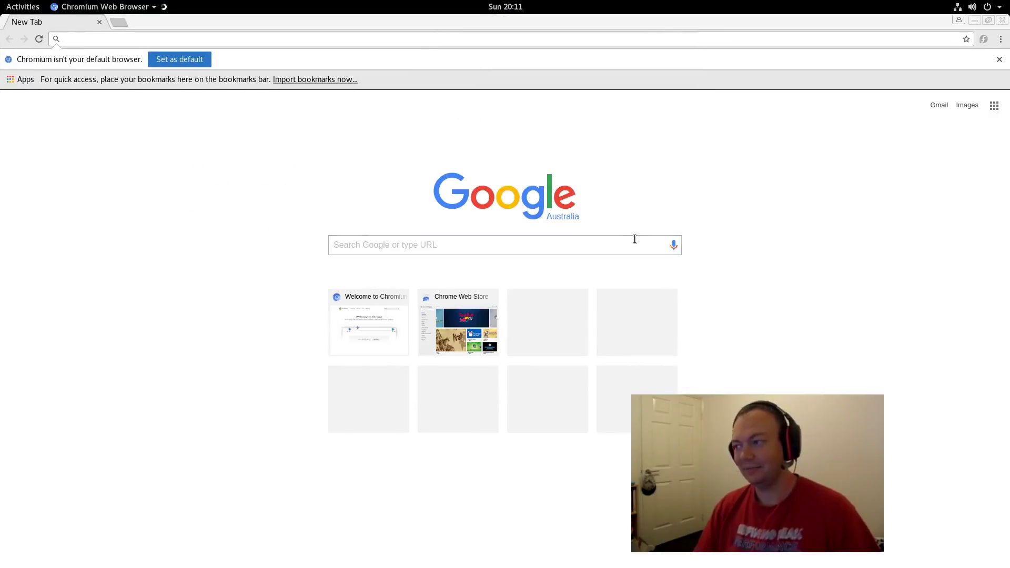
left_click(975, 22)
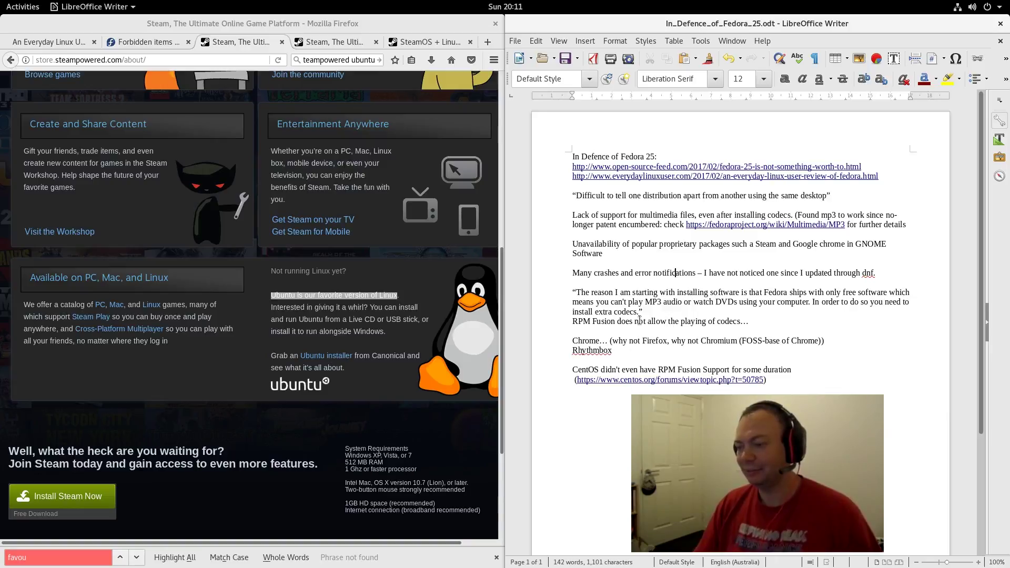
Highlight the 'RPM Fusion does not allow the playing of codecs' line in the notes.
left_click_drag(571, 322, 748, 319)
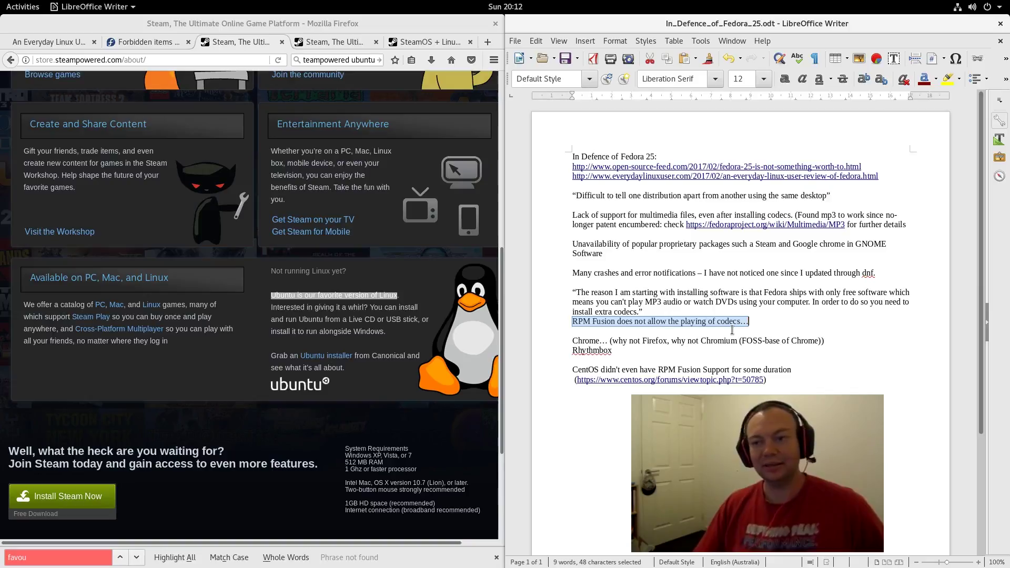
Open a new terminal, change into ~/Media and list its files.
mouse_move(1, 1)
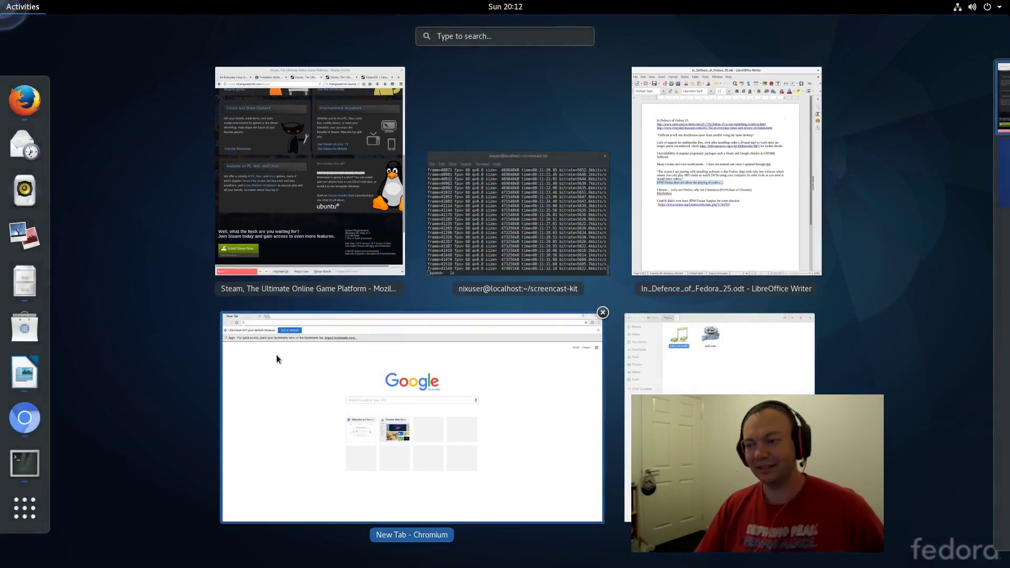
left_click(527, 241)
left_click(110, 167)
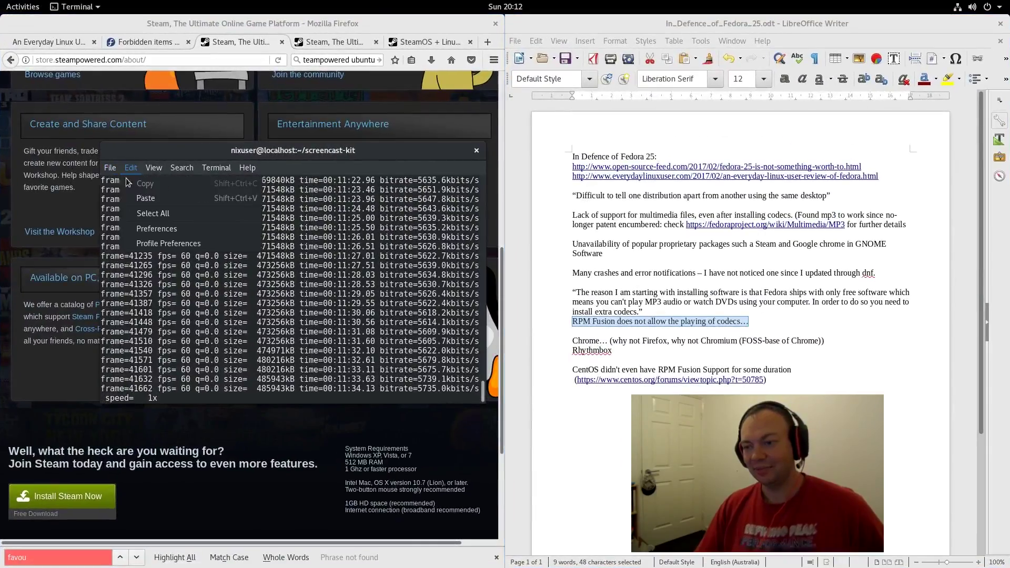
left_click(115, 183)
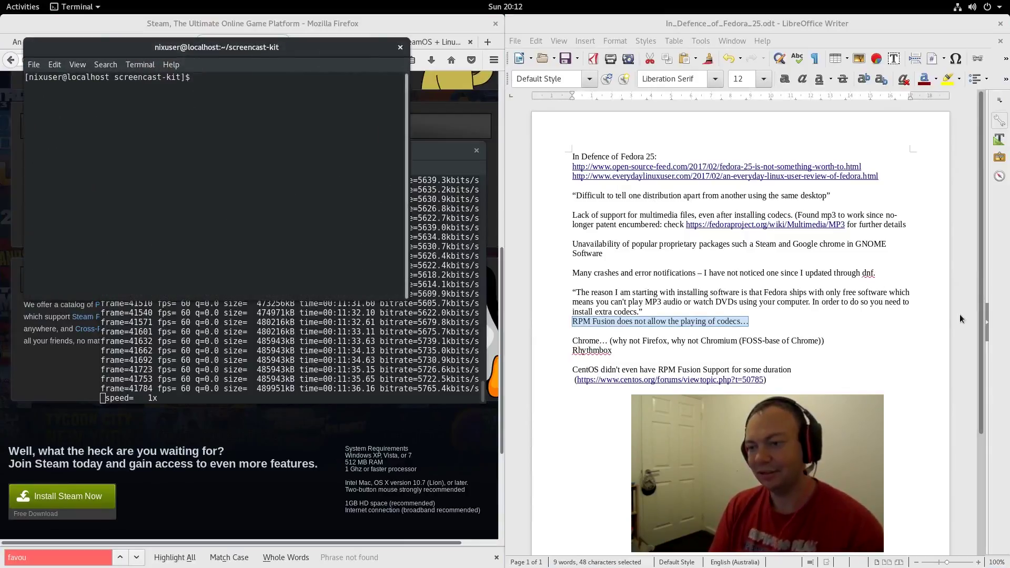
type("cd ~/Mei")
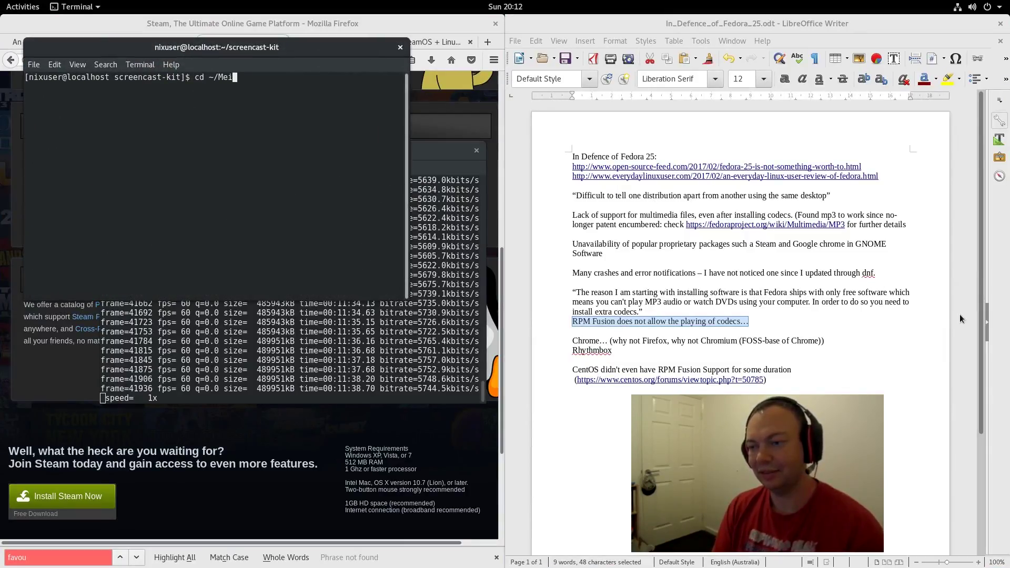
key("BackSpace")
type("d")
key("Tab")
key("Return")
type("ls")
key("Return")
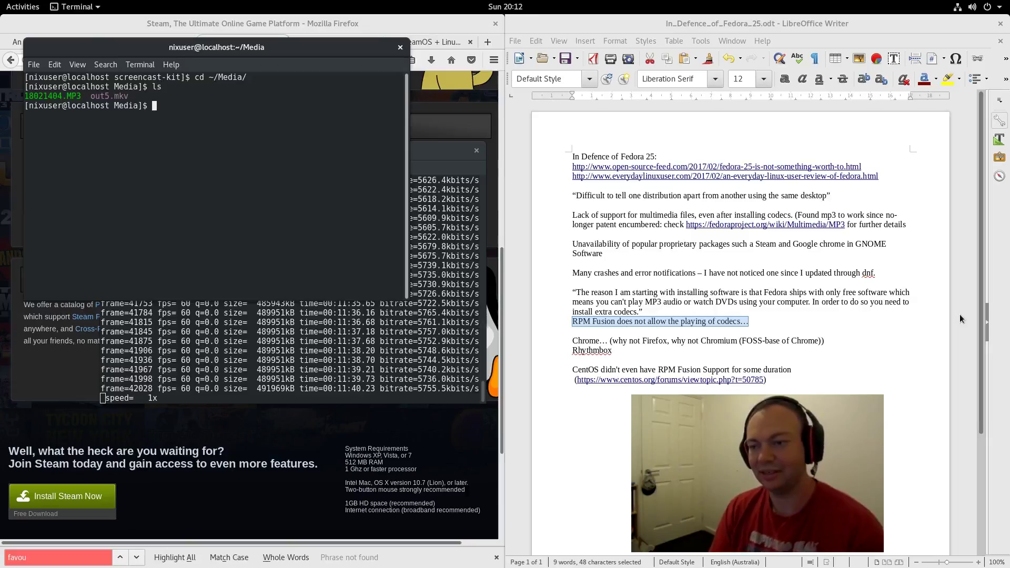
Play out5.mkv with mplayer, close the video, and return to the Writer notes.
type("m")
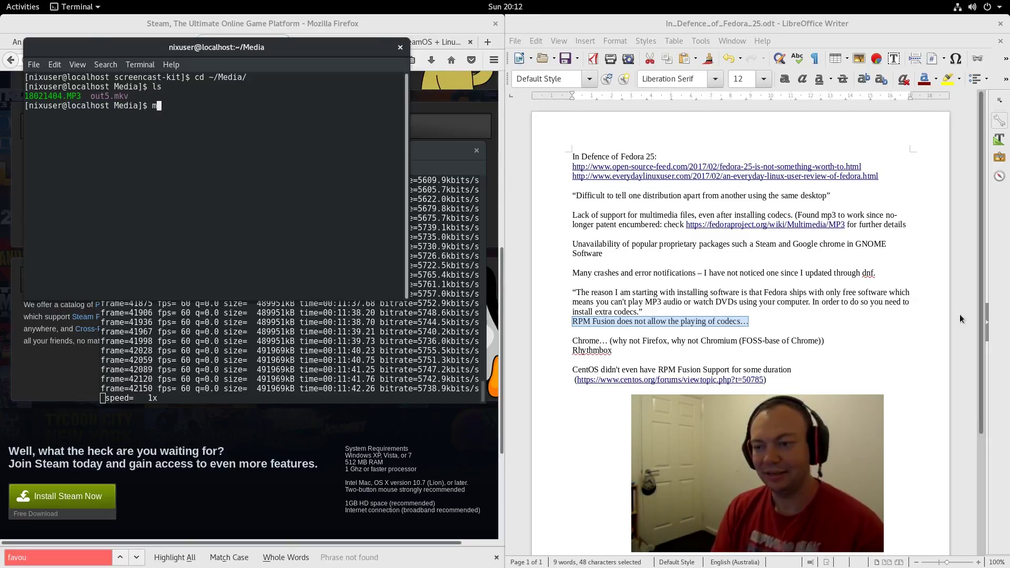
type("player out5.mkv")
key("Return")
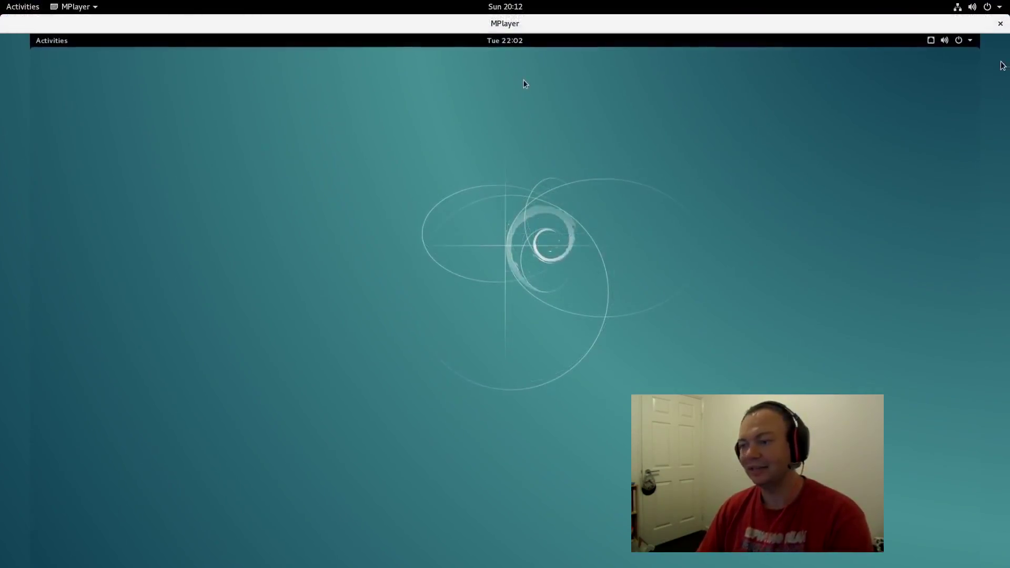
left_click(1000, 24)
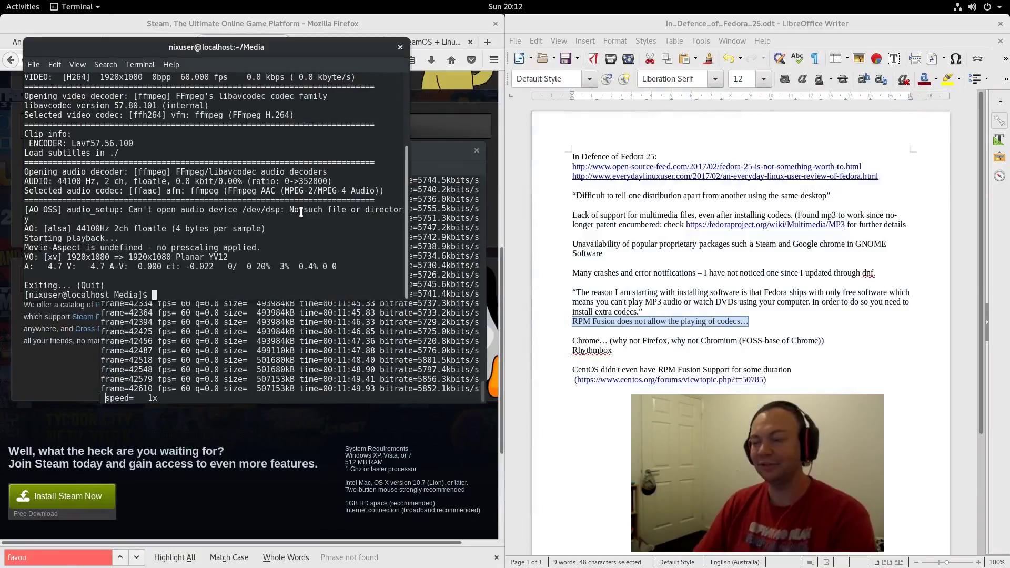
left_click(710, 289)
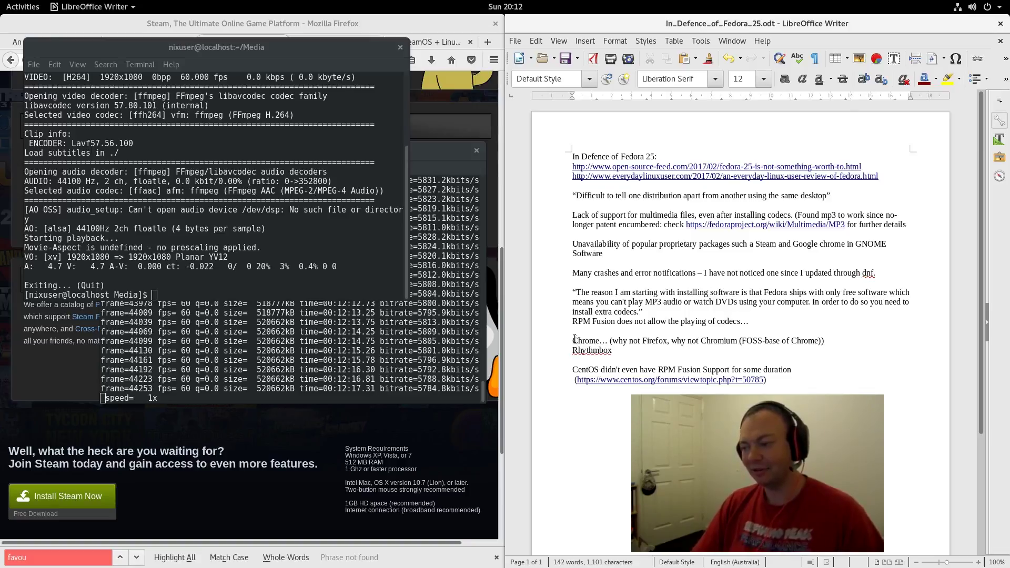
Highlight 'why not Firefox', 'Chromium' and the FOSS-base of Chrome remark in the notes.
left_click_drag(612, 340, 667, 340)
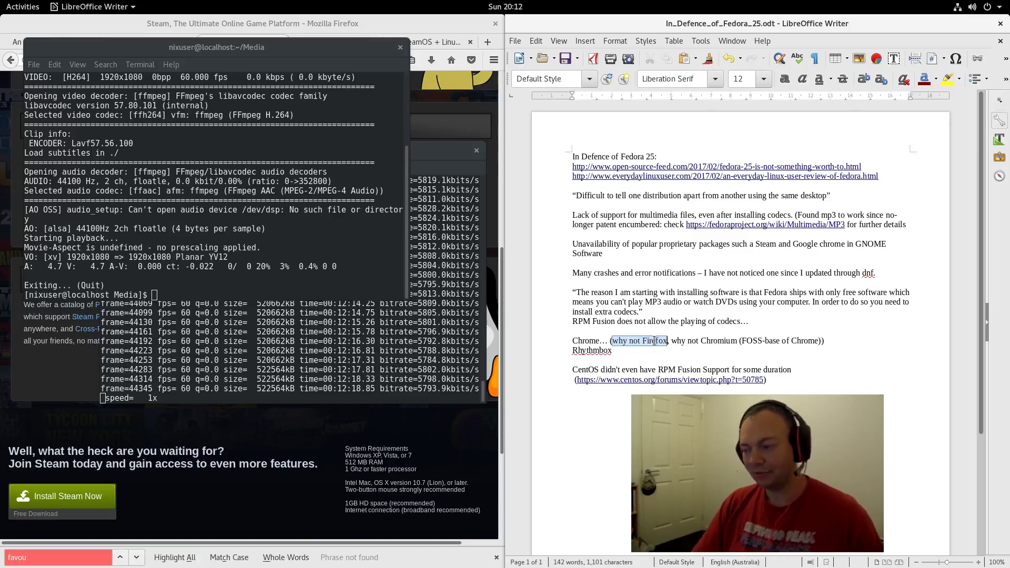
double_click(719, 341)
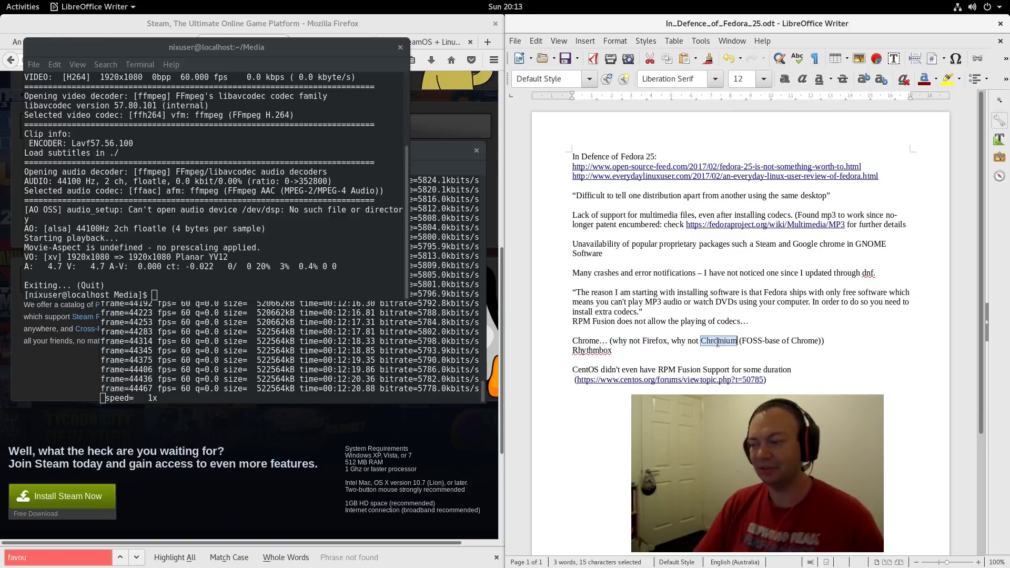
left_click_drag(738, 341, 815, 339)
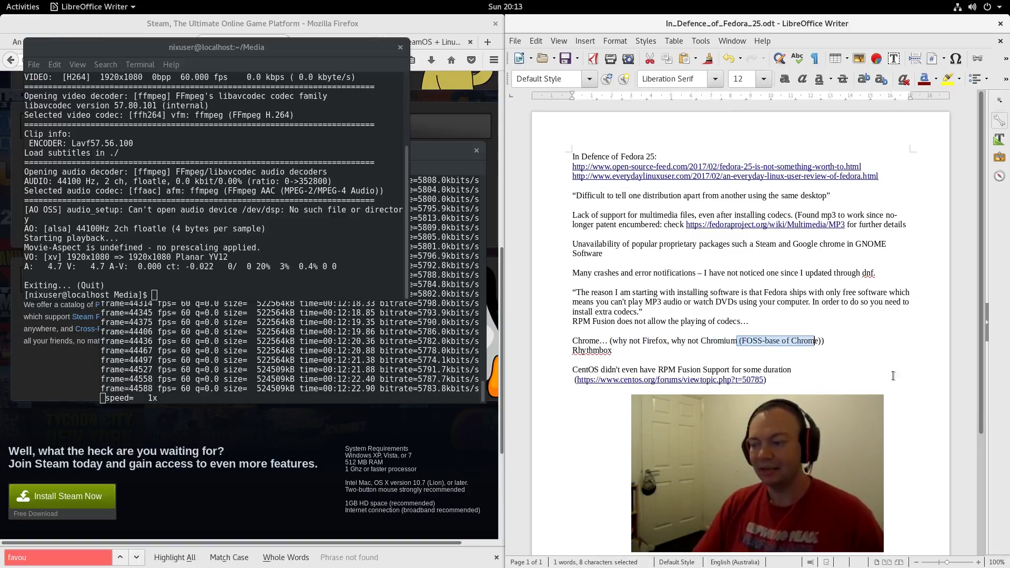
left_click(700, 351)
Select the note about CentOS lacking RPM Fusion, then bring Firefox forward.
left_click_drag(567, 371, 790, 376)
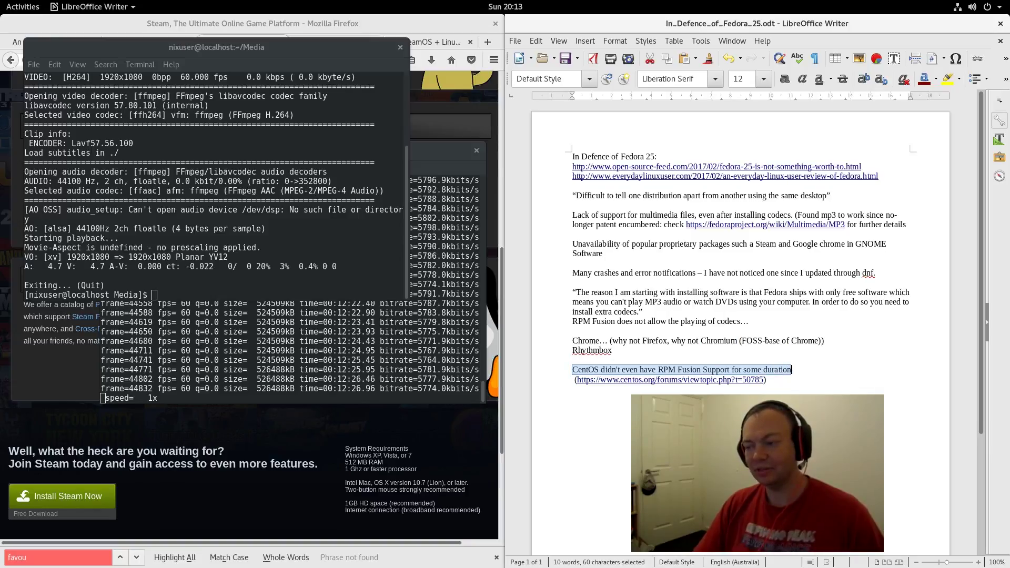
left_click(604, 415)
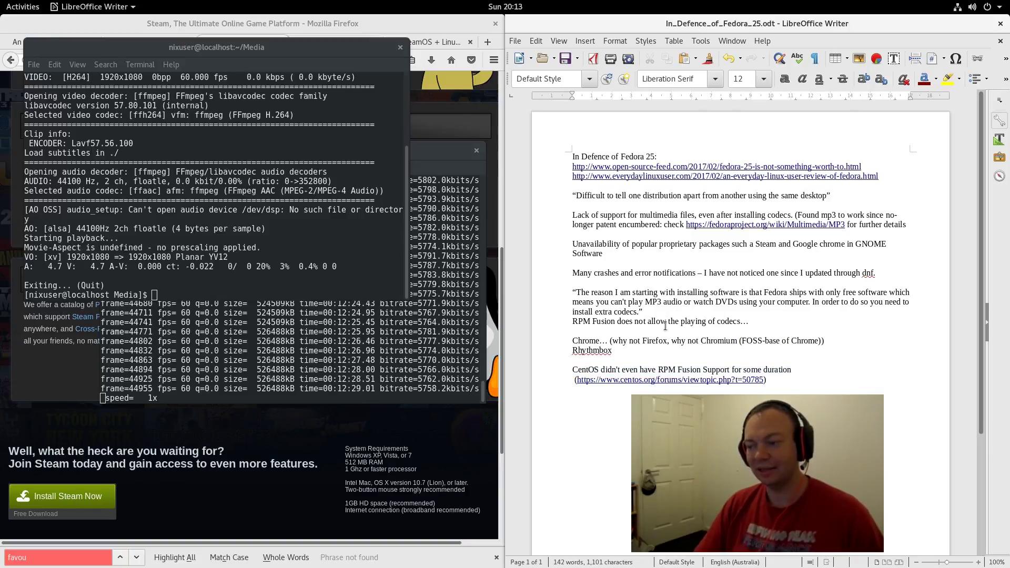
left_click(442, 26)
Find 'CentOS' in the review and select the line recommending CentOS or openSUSE.
left_click(74, 43)
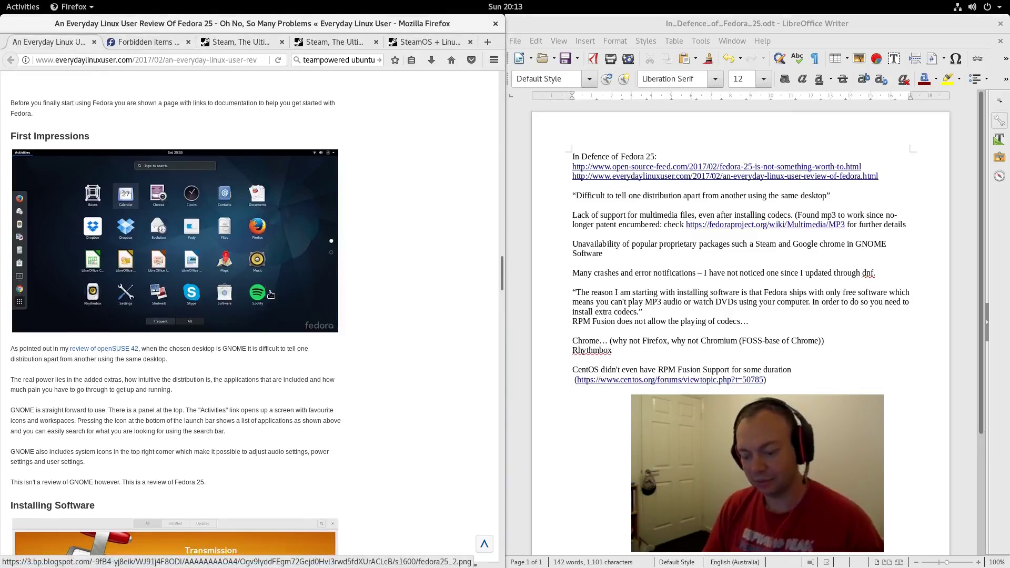
scroll(279, 284, "down", 8)
key("ctrl+f")
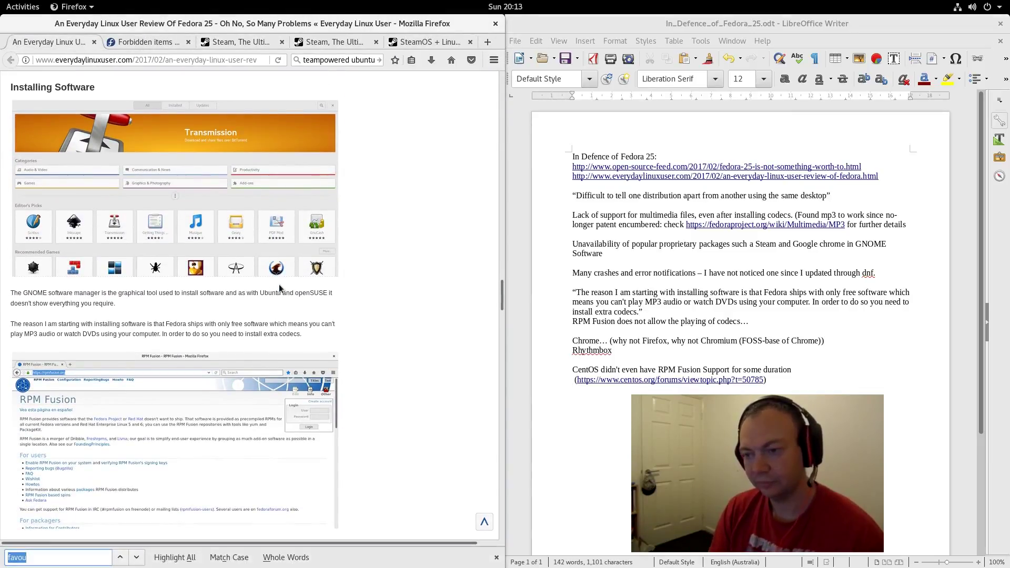
type("CentOS")
key("Return")
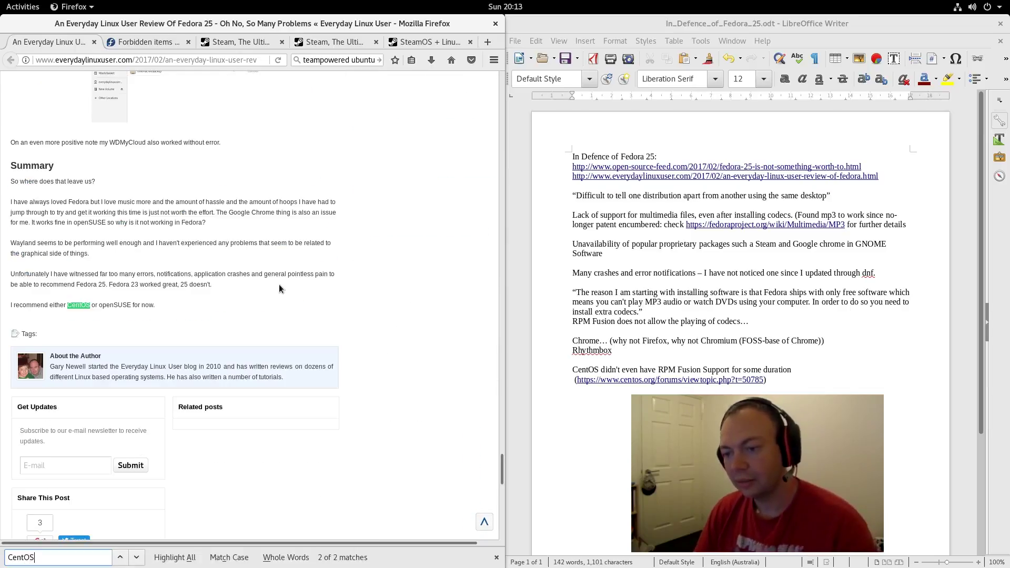
left_click(104, 306)
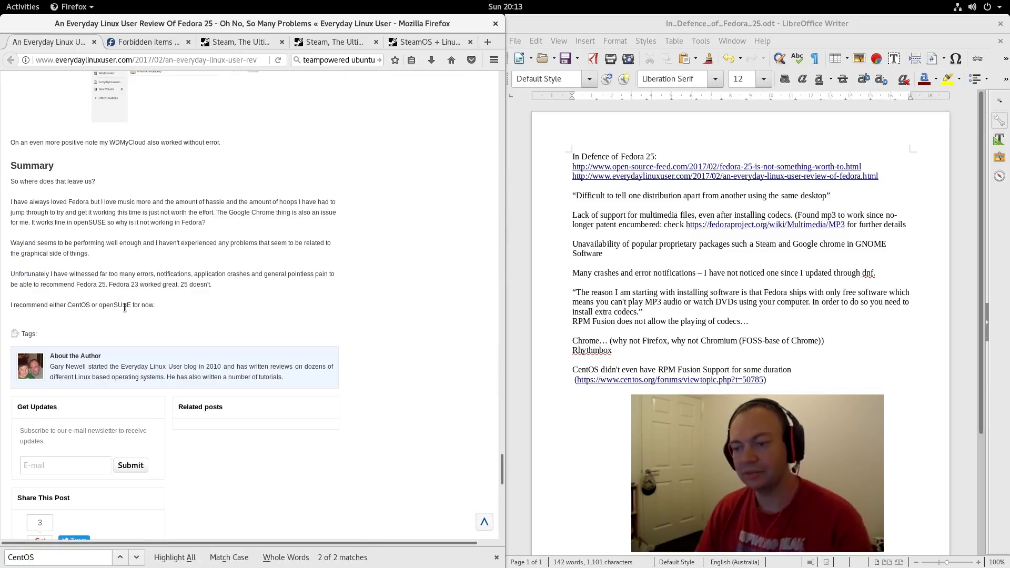
triple_click(103, 305)
Switch to Writer and briefly select the CentOS RPM Fusion note line.
key("alt+Tab")
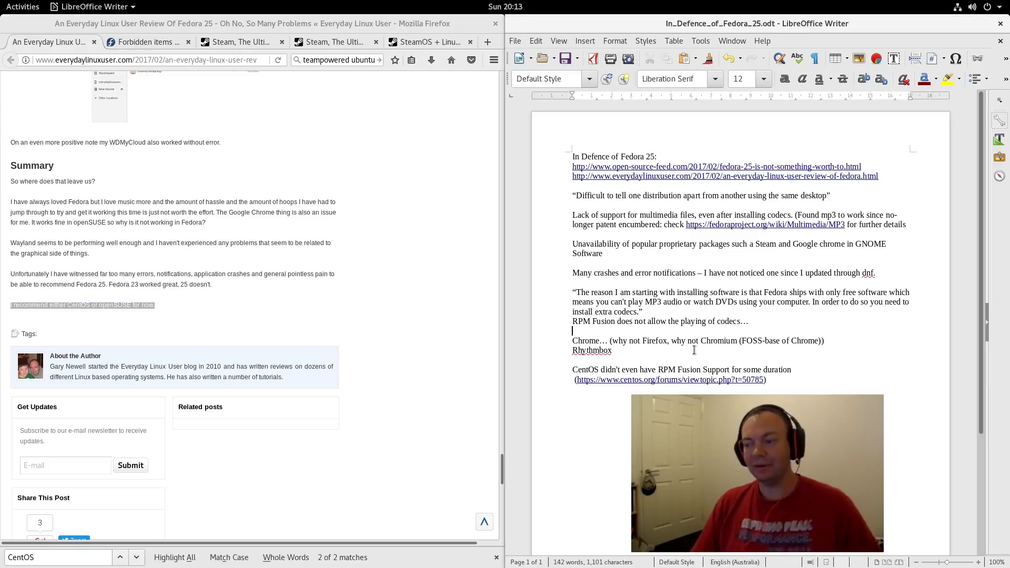
left_click_drag(574, 371, 801, 367)
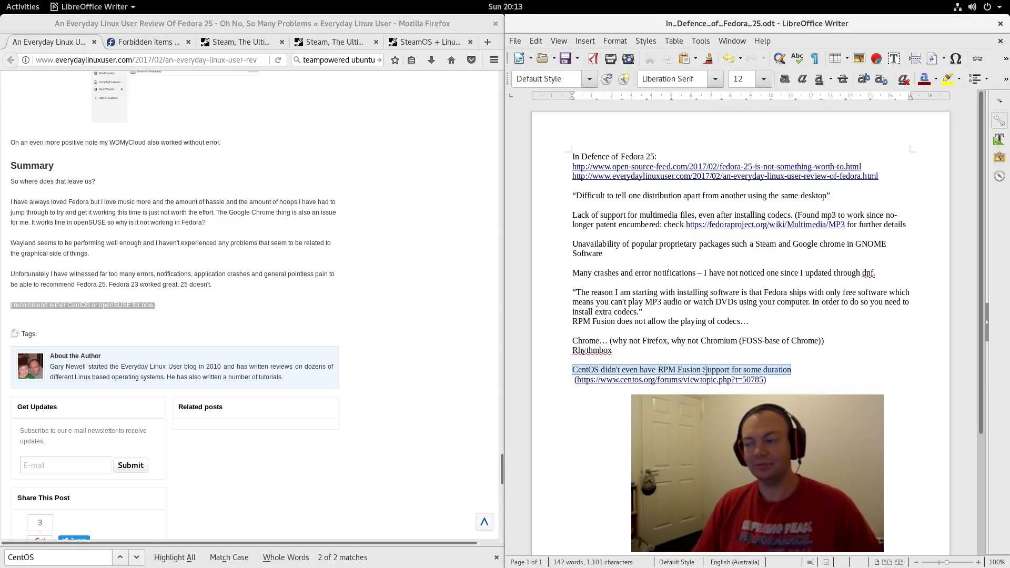
left_click(766, 360)
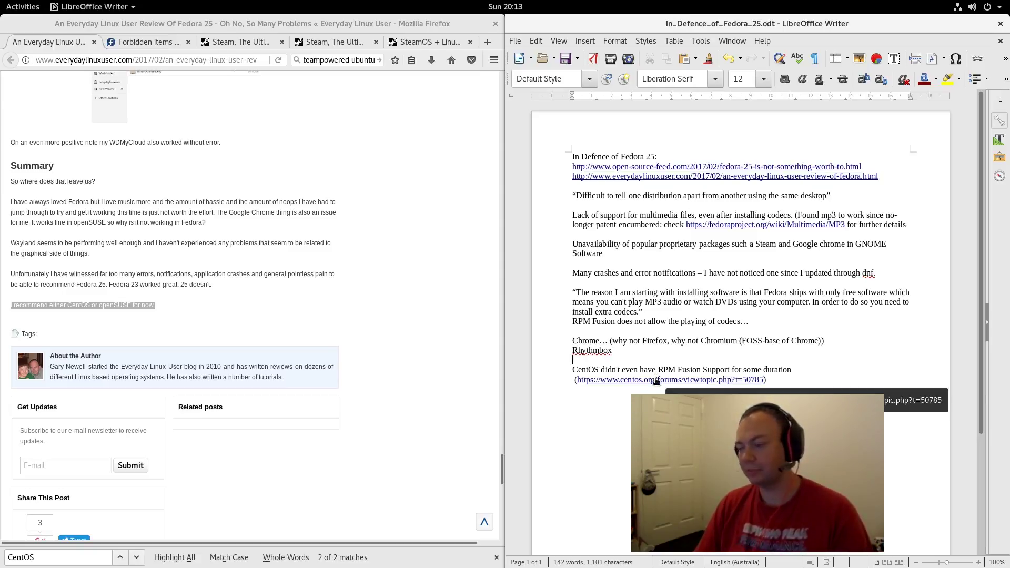
Open the CentOS forum link from the notes and scroll through the thread.
left_click(657, 380, "ctrl")
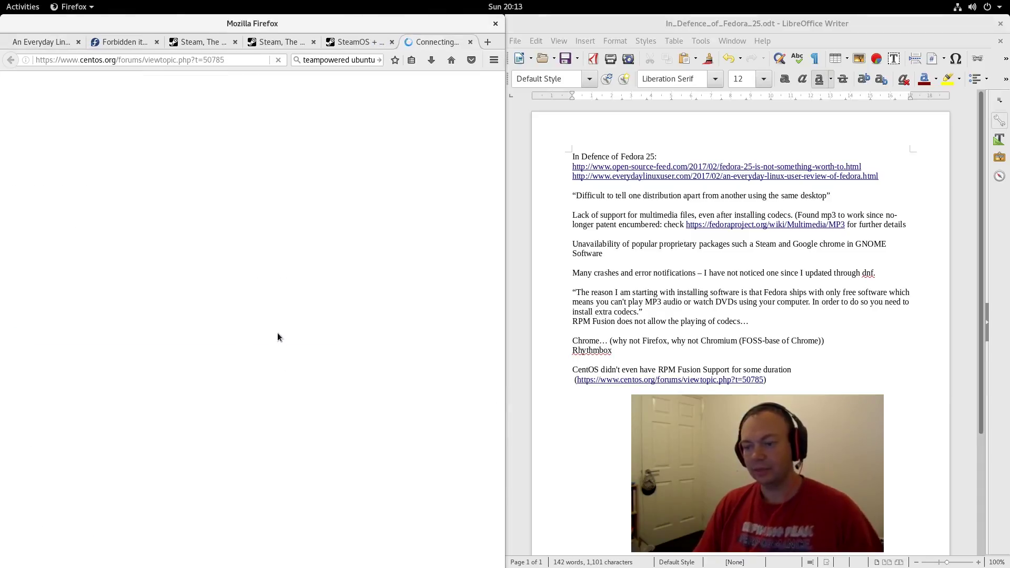
scroll(278, 334, "down", 2)
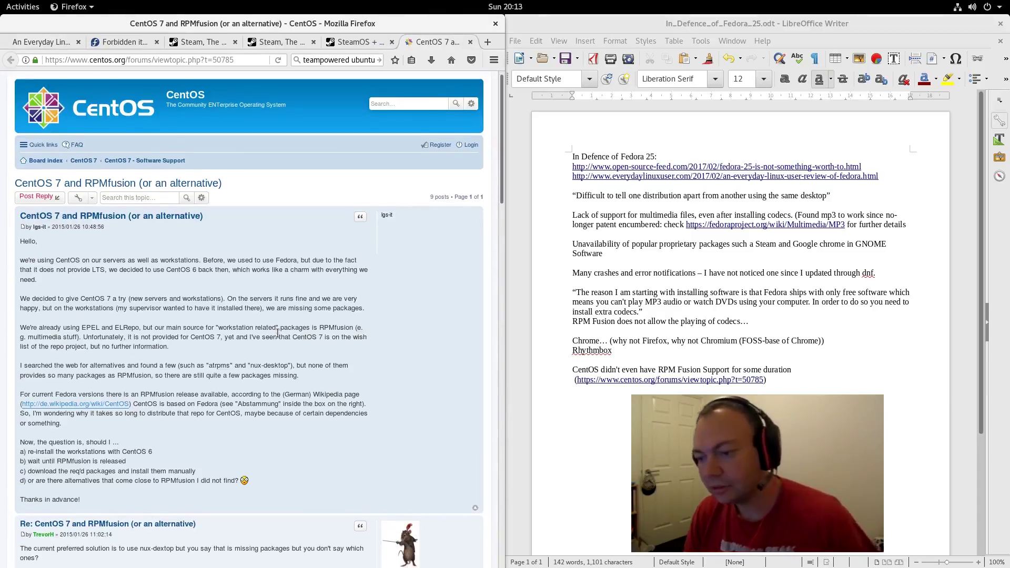
scroll(277, 336, "down", 8)
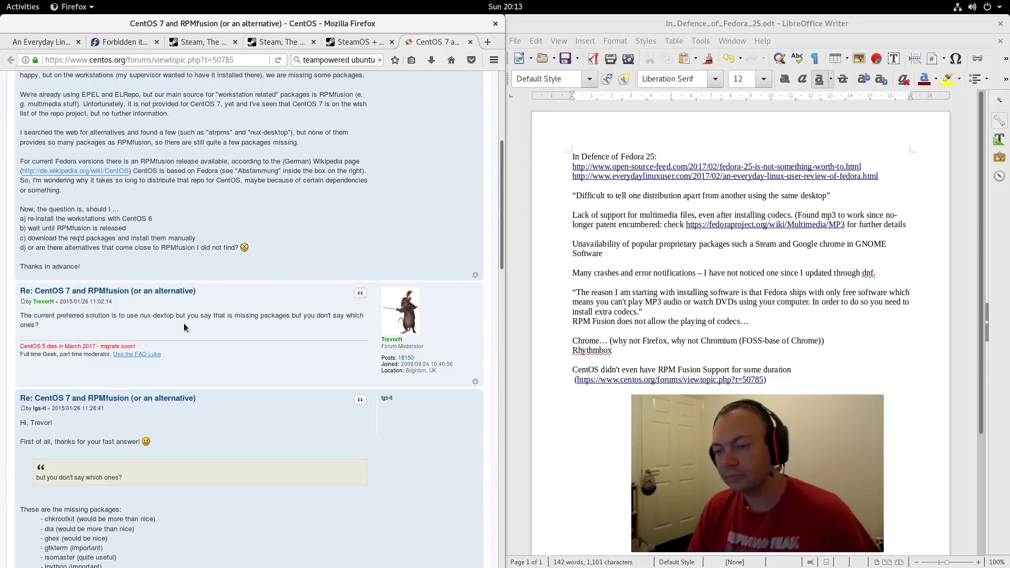
scroll(184, 323, "up", 8)
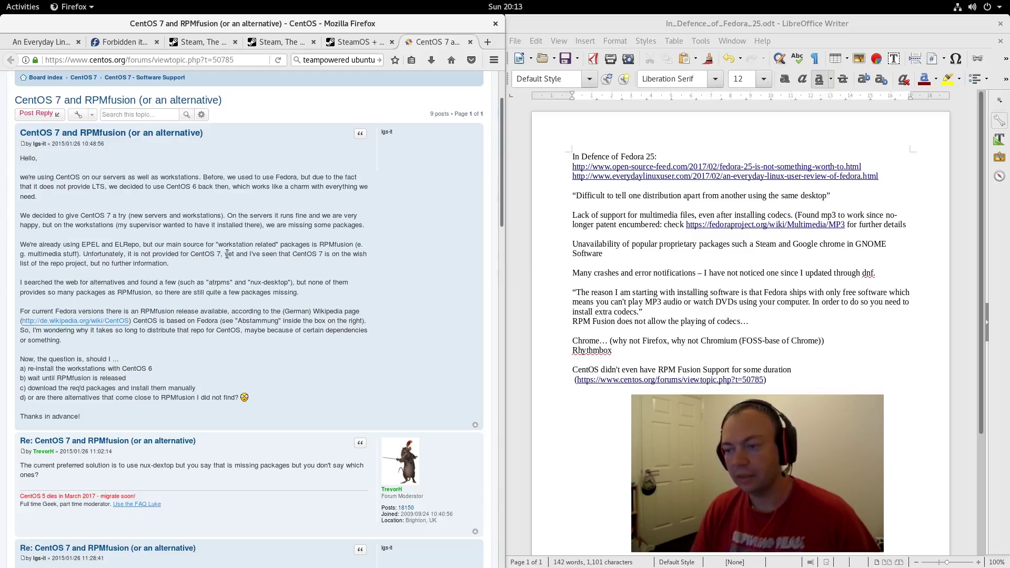
Highlight the wish-list remark and the first post's date, then return to Writer.
left_click_drag(227, 254, 363, 263)
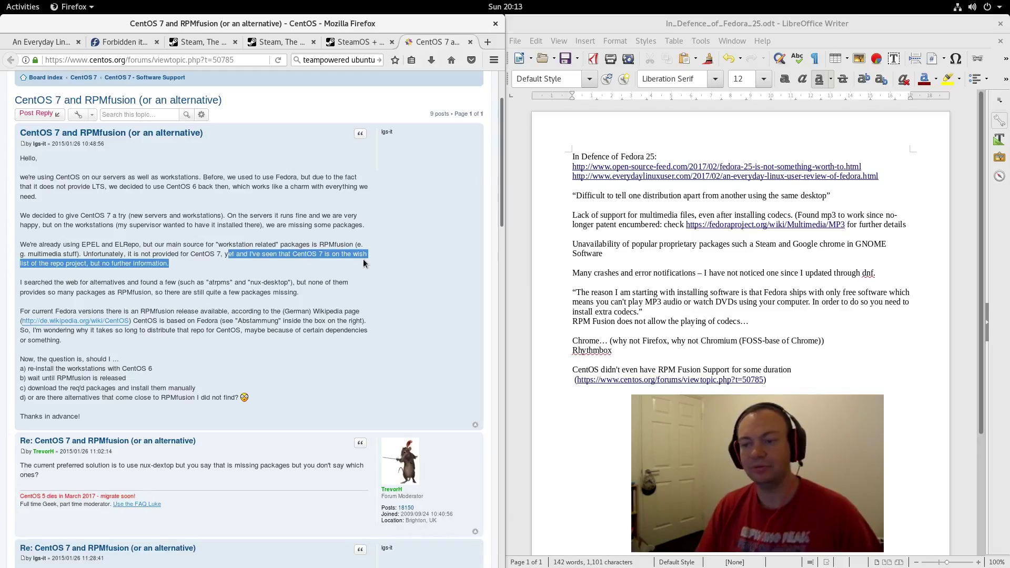
left_click(54, 143)
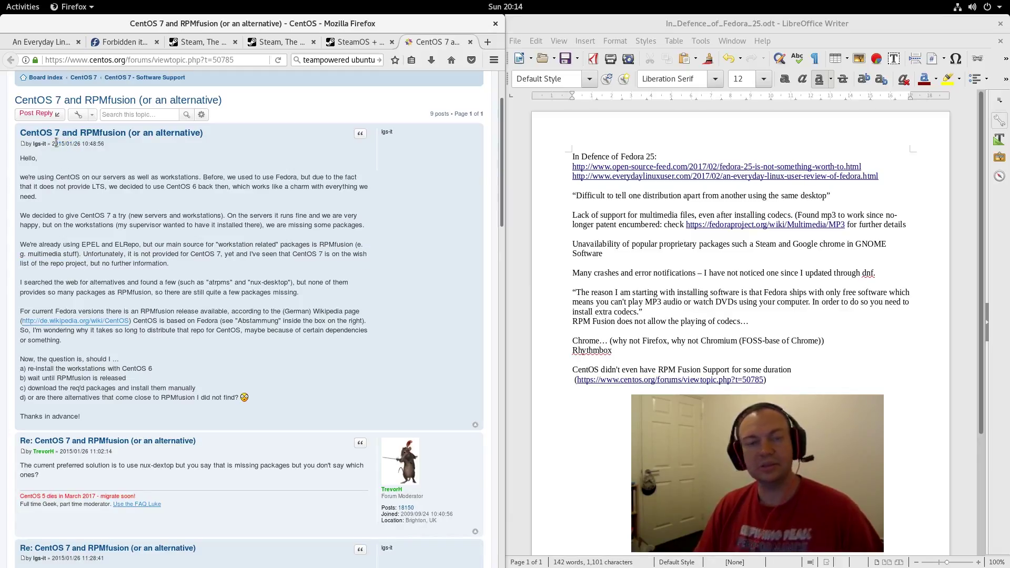
left_click_drag(53, 142, 69, 143)
left_click(136, 202)
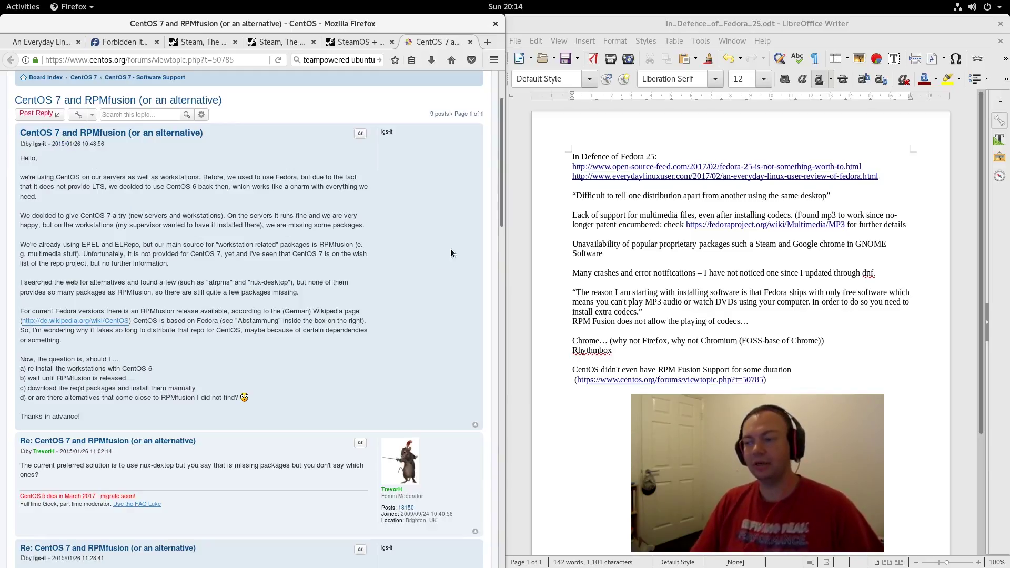
left_click(666, 232)
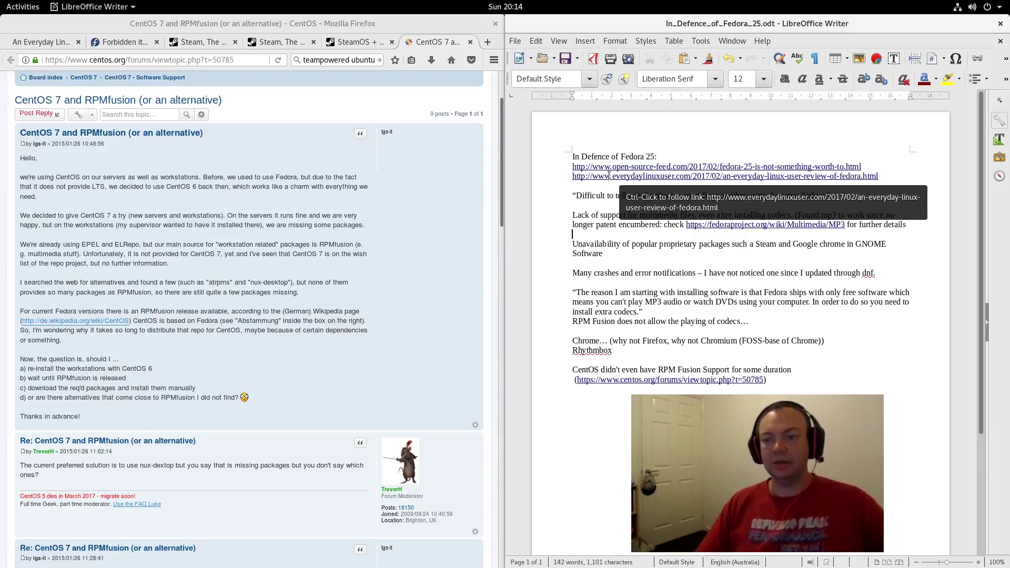
key("super")
Bring Firefox forward on the Everyday Linux User tab, showing the review's title and Introduction.
left_click(192, 134)
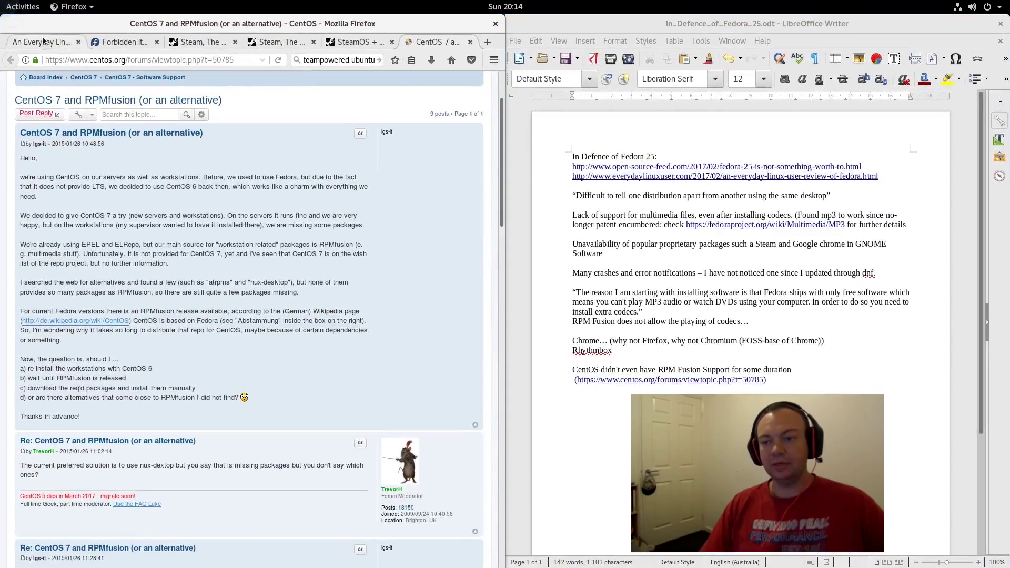
left_click(39, 42)
scroll(267, 248, "up", 5)
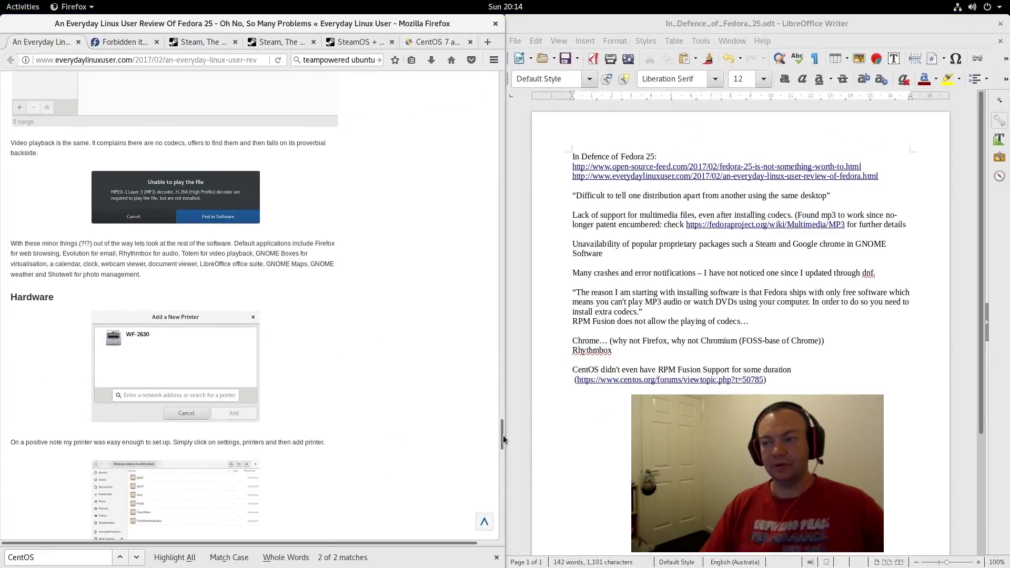
scroll(497, 352, "up", 5)
left_click_drag(502, 395, 502, 78)
scroll(243, 244, "down", 10)
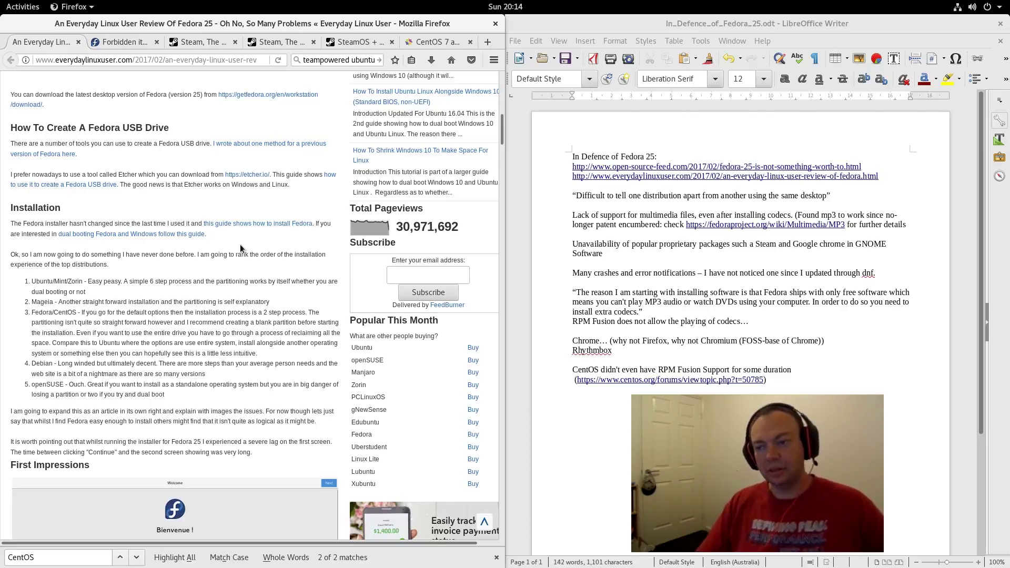
scroll(217, 263, "up", 8)
scroll(218, 262, "up", 2)
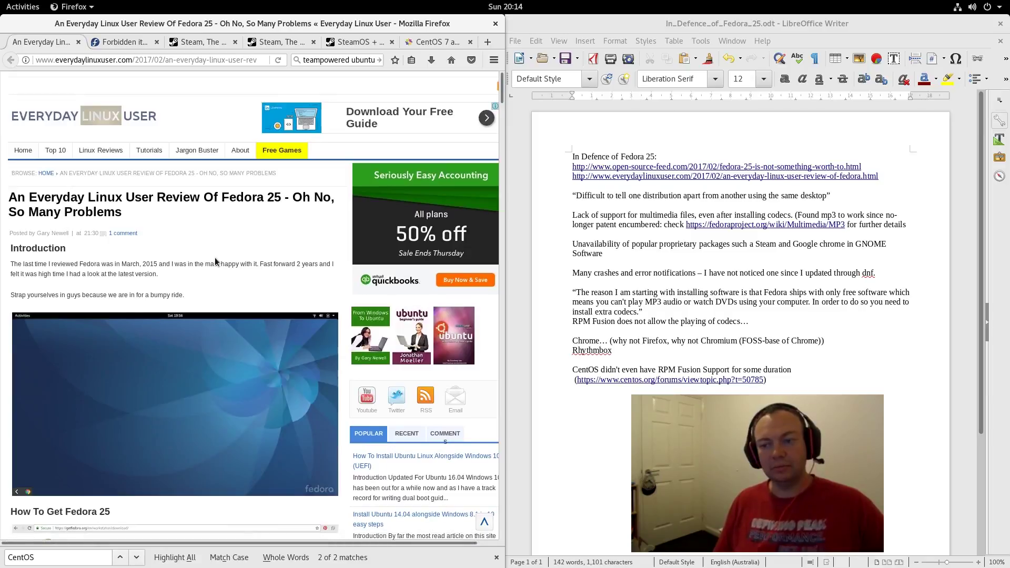